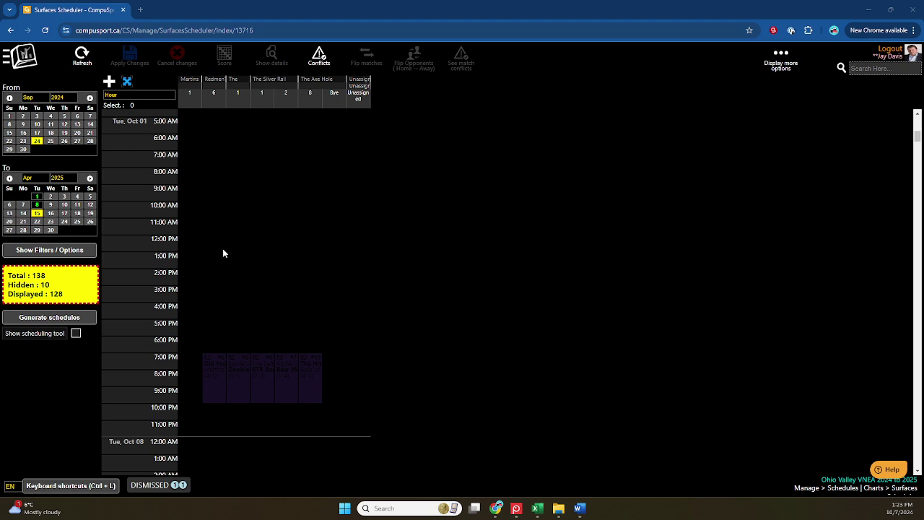
{"action": "scroll", "coordinate": [223, 253], "scroll_direction": "down", "scroll_amount": 2}
{"action": "scroll", "coordinate": [223, 253], "scroll_direction": "down", "scroll_amount": 1}
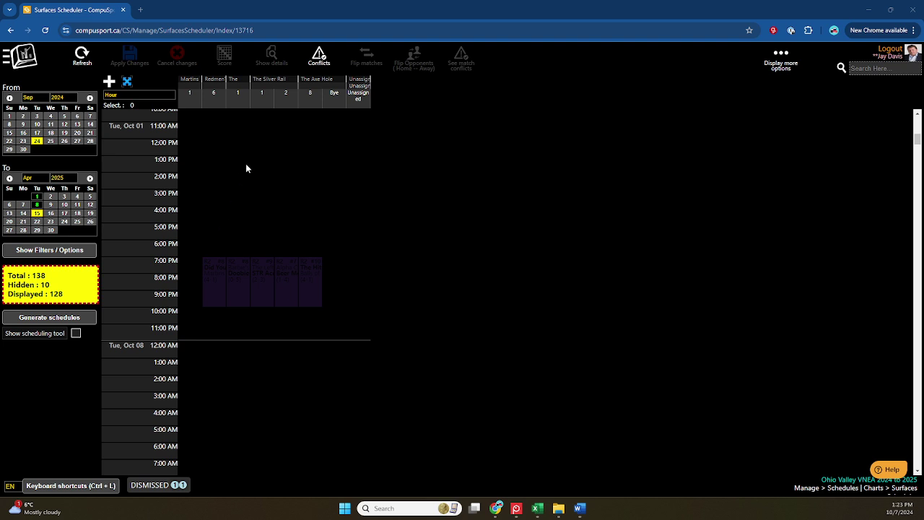
Open the site's main navigation menu, then close it to return to the schedule grid
{"action": "left_click", "coordinate": [26, 58]}
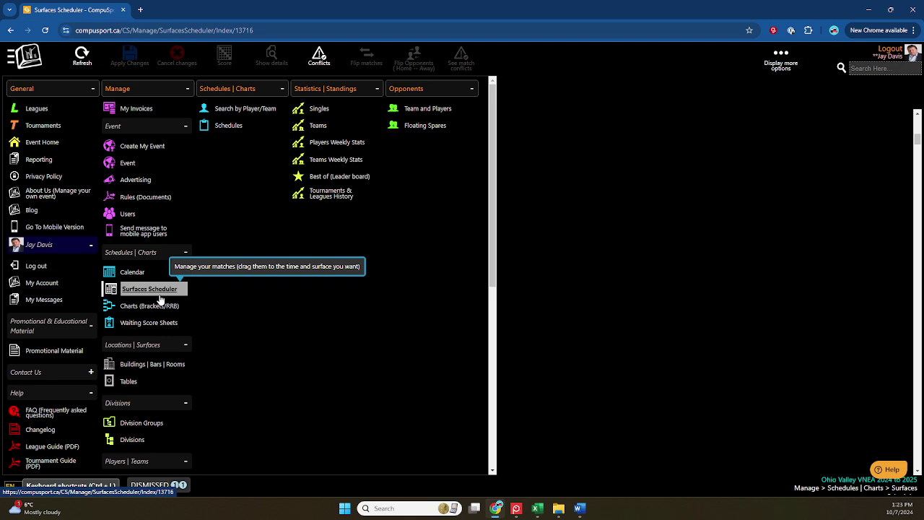
{"action": "left_click", "coordinate": [601, 254]}
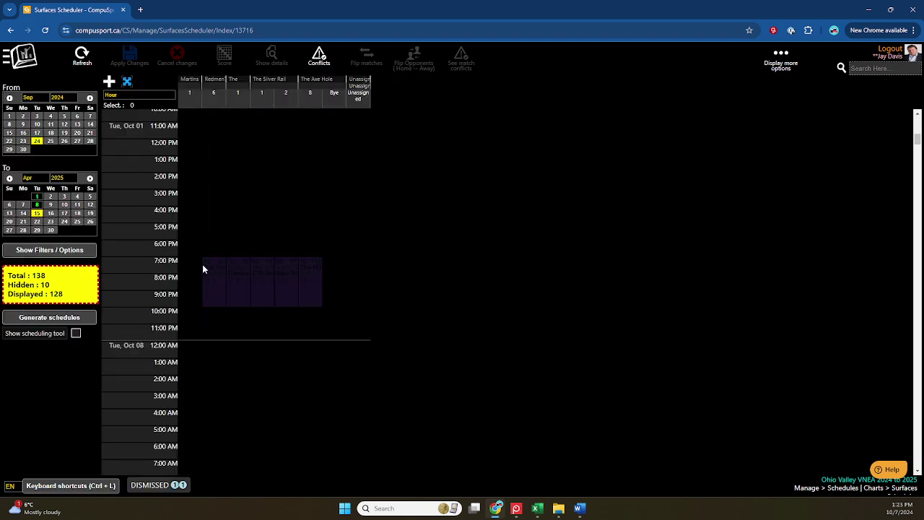
{"action": "scroll", "coordinate": [321, 273], "scroll_direction": "down", "scroll_amount": 5}
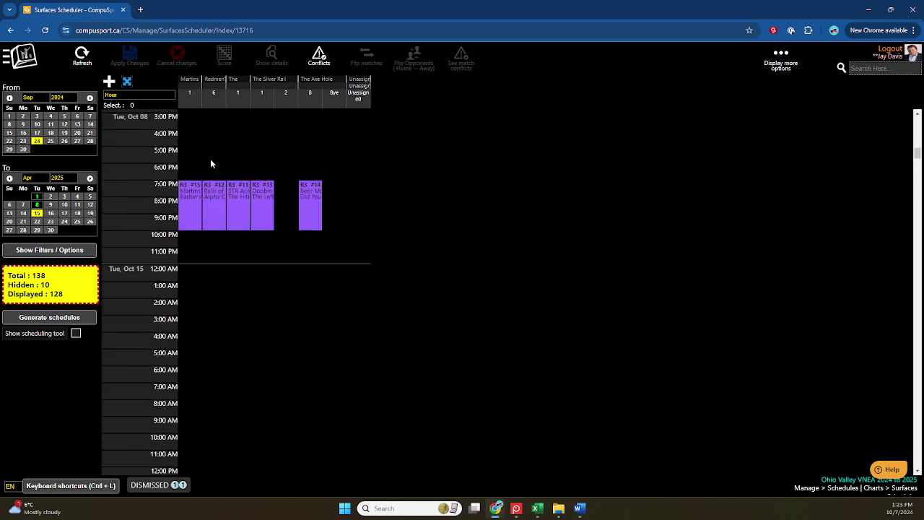
{"action": "scroll", "coordinate": [223, 156], "scroll_direction": "up", "scroll_amount": 5}
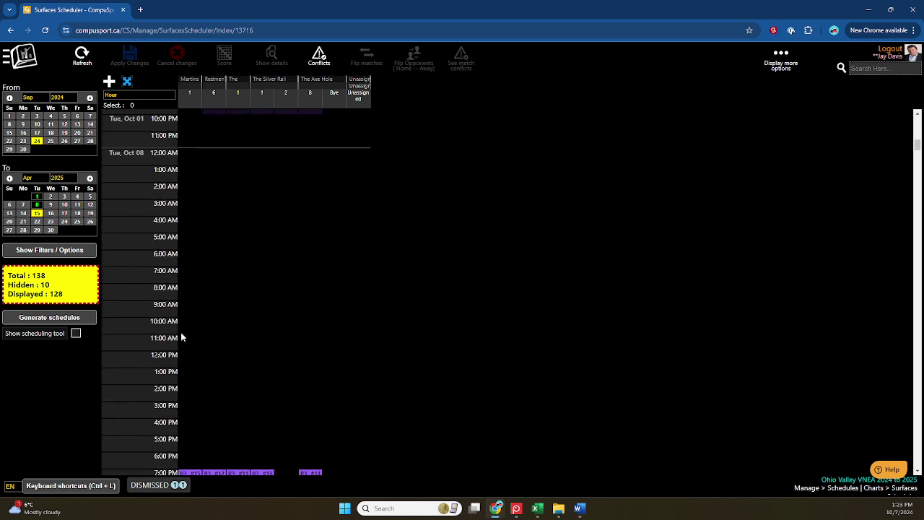
{"action": "scroll", "coordinate": [270, 221], "scroll_direction": "up", "scroll_amount": 5}
{"action": "scroll", "coordinate": [189, 166], "scroll_direction": "down", "scroll_amount": 2}
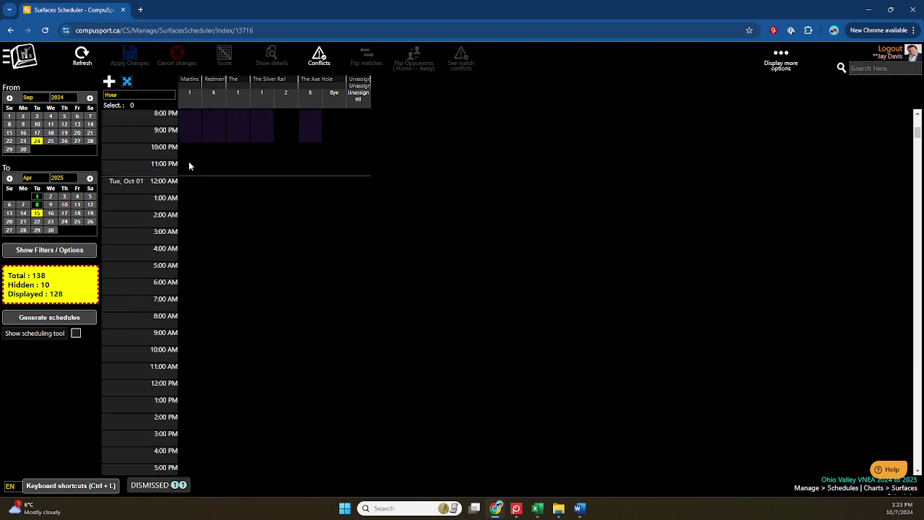
{"action": "scroll", "coordinate": [186, 159], "scroll_direction": "up", "scroll_amount": 3}
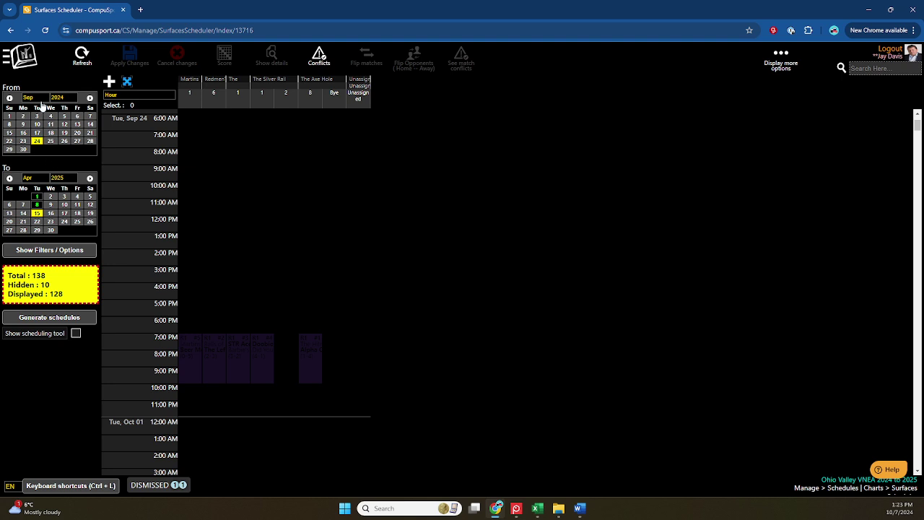
Filter the grid to a 07:00 PM–09:00 PM time range
{"action": "left_click", "coordinate": [49, 250]}
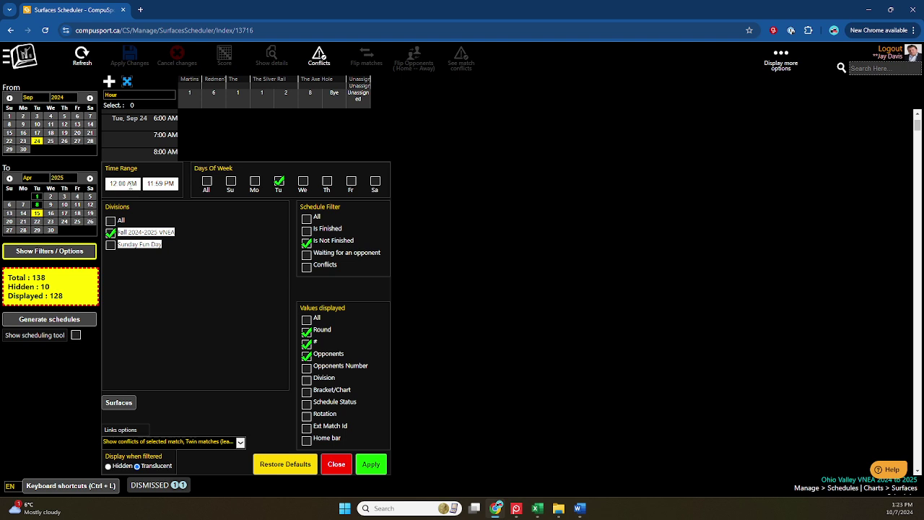
{"action": "left_click", "coordinate": [120, 184]}
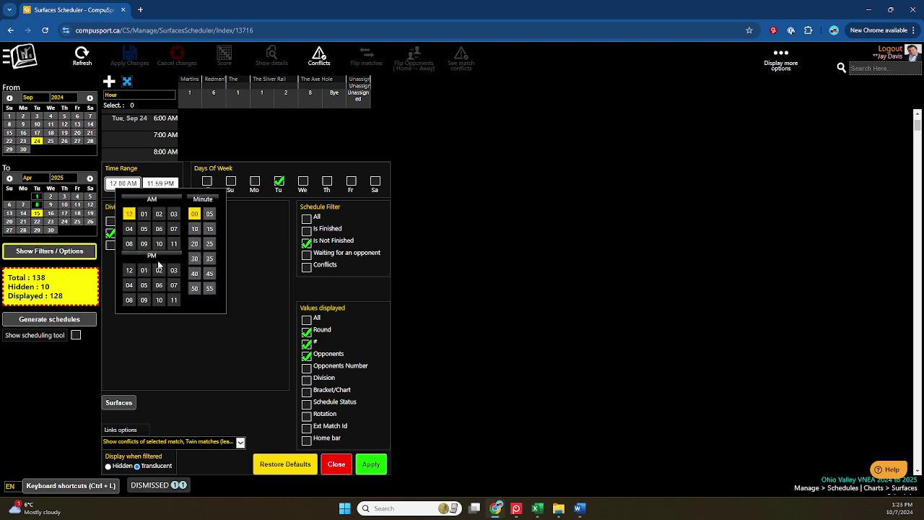
{"action": "left_click", "coordinate": [173, 285]}
{"action": "left_click", "coordinate": [195, 214]}
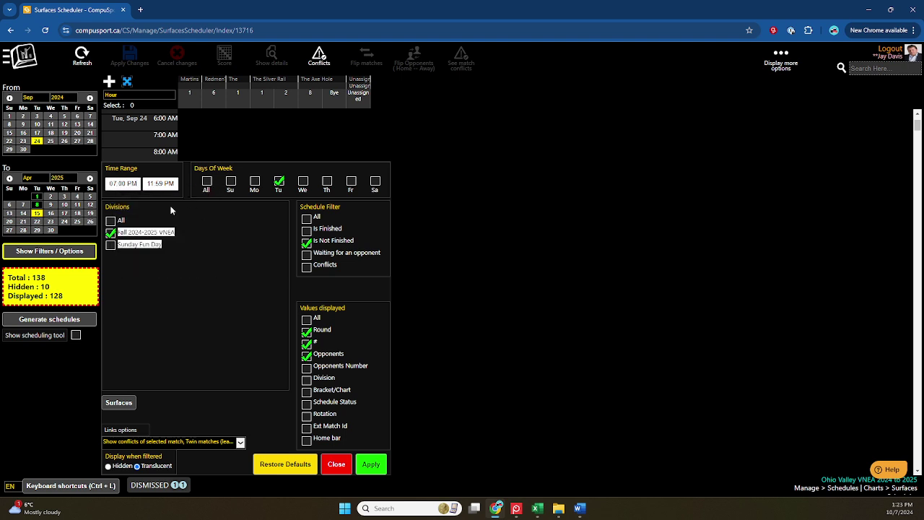
{"action": "left_click", "coordinate": [157, 183]}
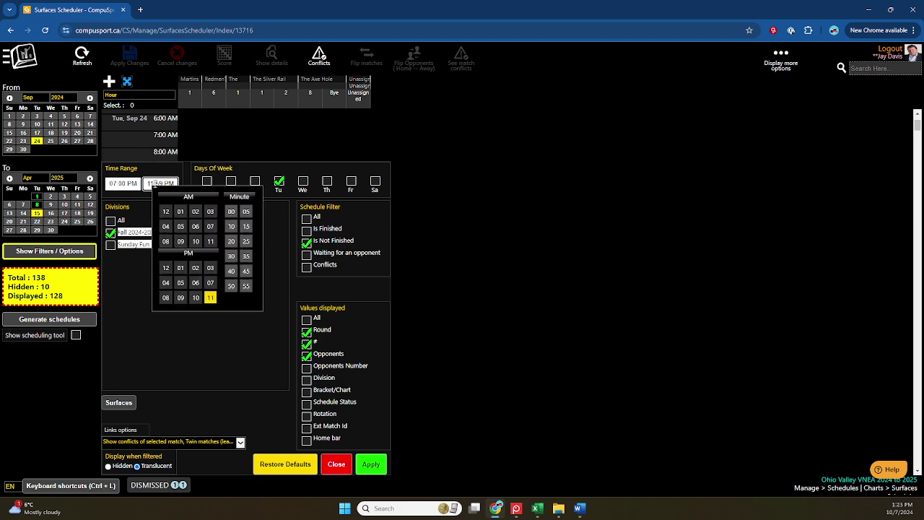
{"action": "left_click", "coordinate": [180, 297]}
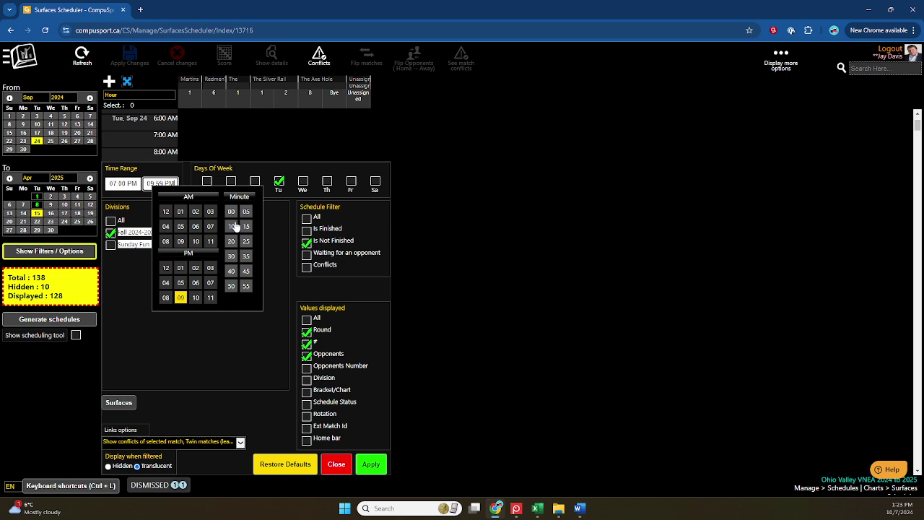
{"action": "left_click", "coordinate": [231, 211]}
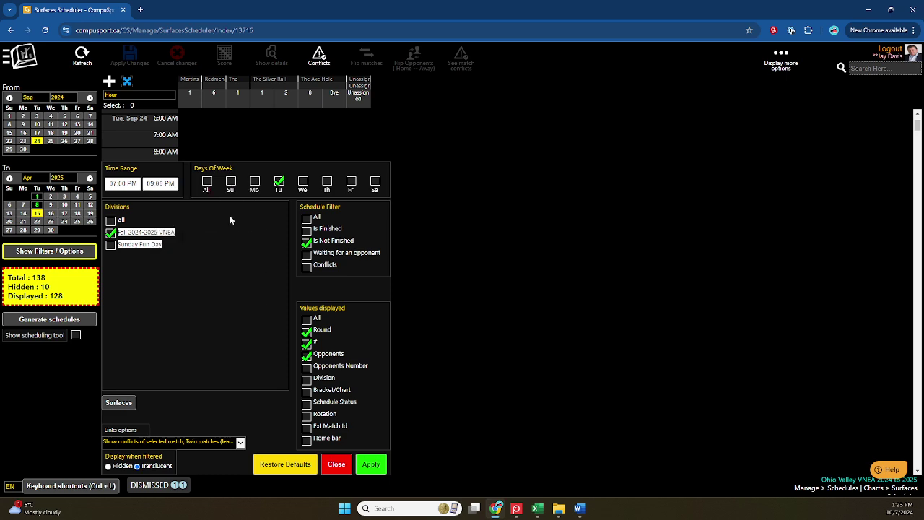
{"action": "left_click", "coordinate": [370, 464]}
{"action": "scroll", "coordinate": [257, 321], "scroll_direction": "up", "scroll_amount": 3}
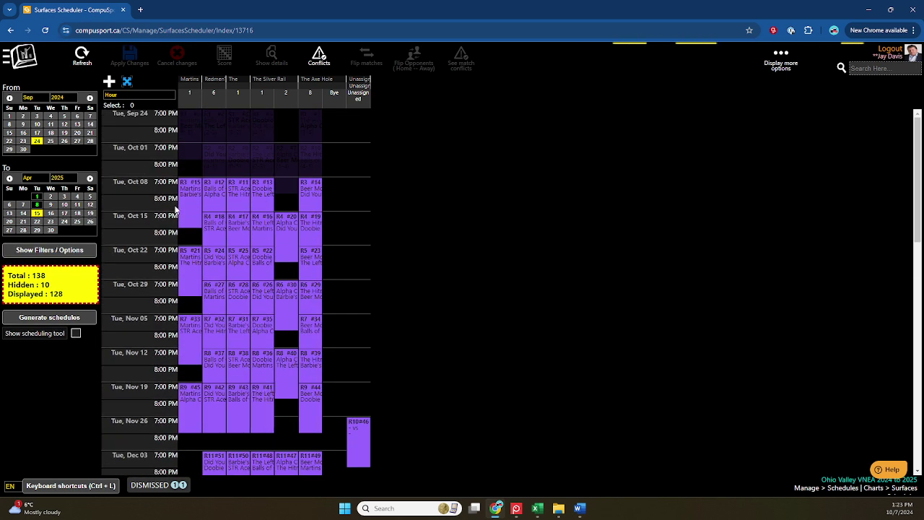
Widen the time range's end to 10:00 PM
{"action": "left_click", "coordinate": [29, 251]}
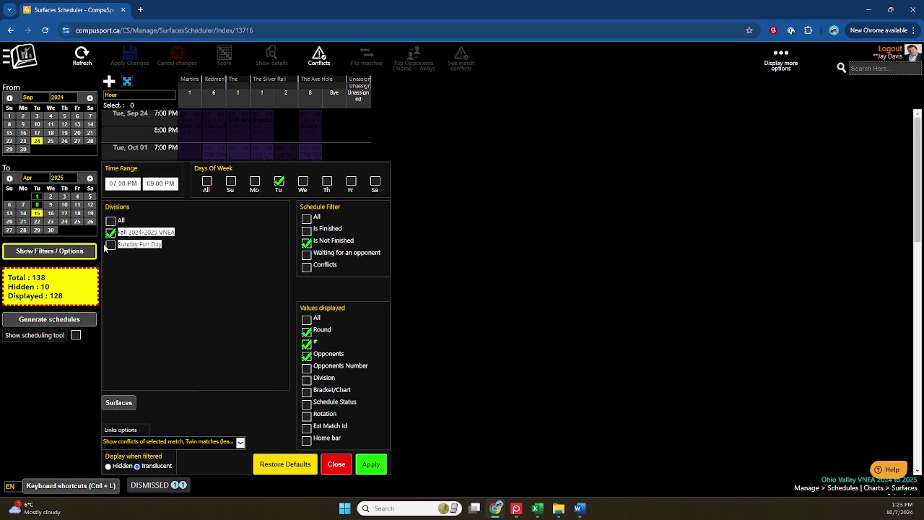
{"action": "left_click", "coordinate": [159, 183]}
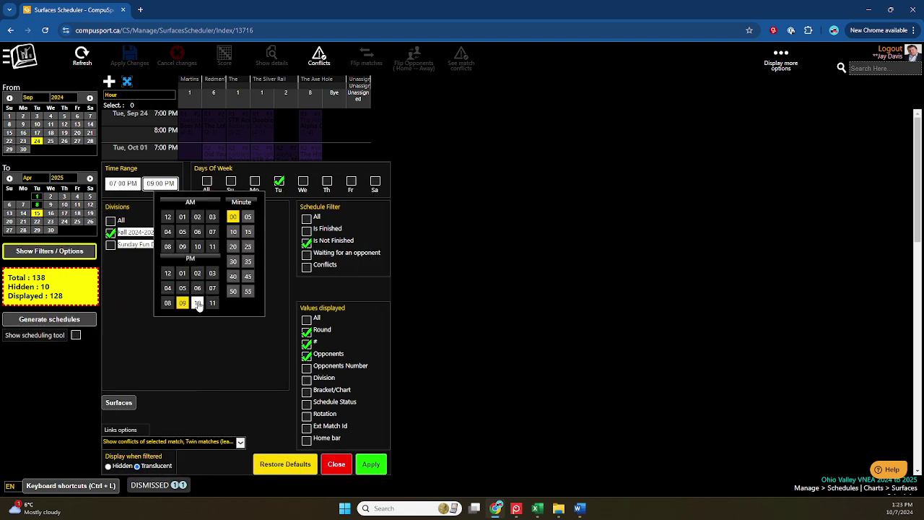
{"action": "left_click", "coordinate": [197, 303]}
{"action": "left_click", "coordinate": [235, 220]}
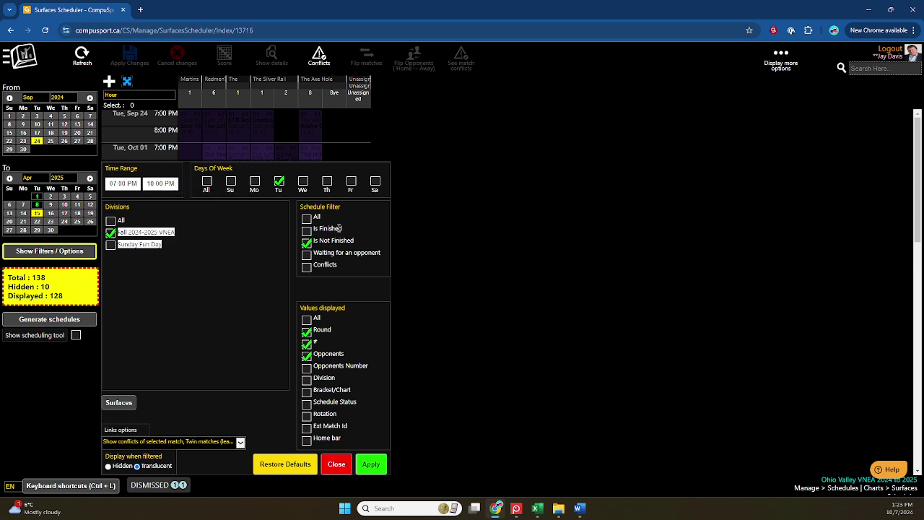
{"action": "left_click", "coordinate": [371, 464]}
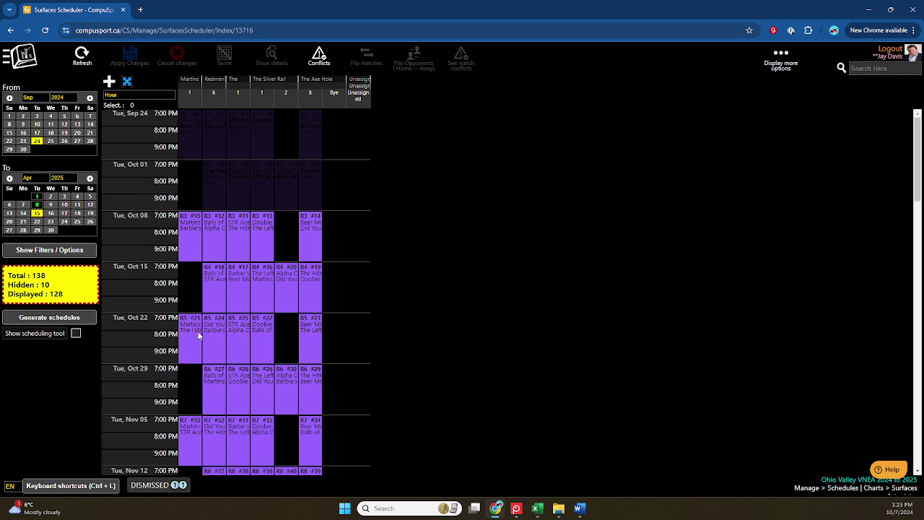
{"action": "scroll", "coordinate": [202, 332], "scroll_direction": "down", "scroll_amount": 5}
{"action": "scroll", "coordinate": [207, 330], "scroll_direction": "down", "scroll_amount": 2}
{"action": "scroll", "coordinate": [207, 329], "scroll_direction": "up", "scroll_amount": 2}
{"action": "scroll", "coordinate": [208, 329], "scroll_direction": "down", "scroll_amount": 2}
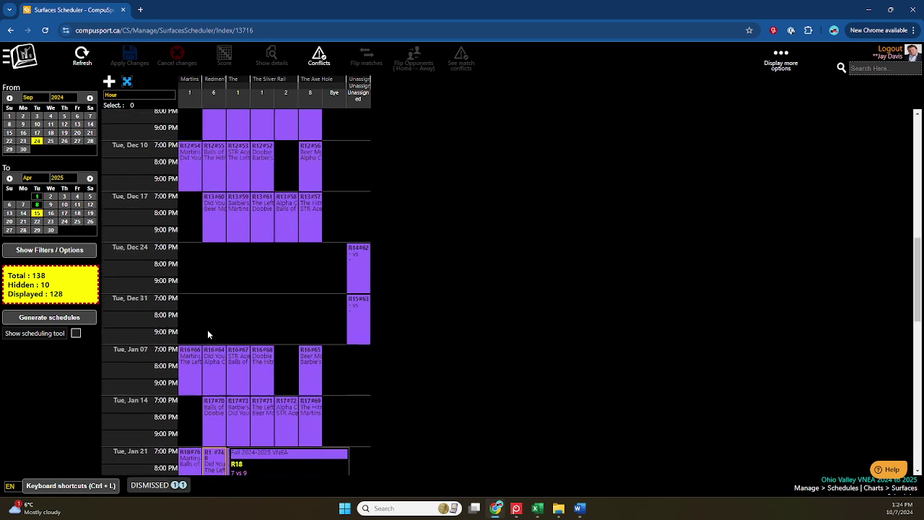
{"action": "scroll", "coordinate": [207, 329], "scroll_direction": "up", "scroll_amount": 2}
{"action": "scroll", "coordinate": [208, 334], "scroll_direction": "up", "scroll_amount": 5}
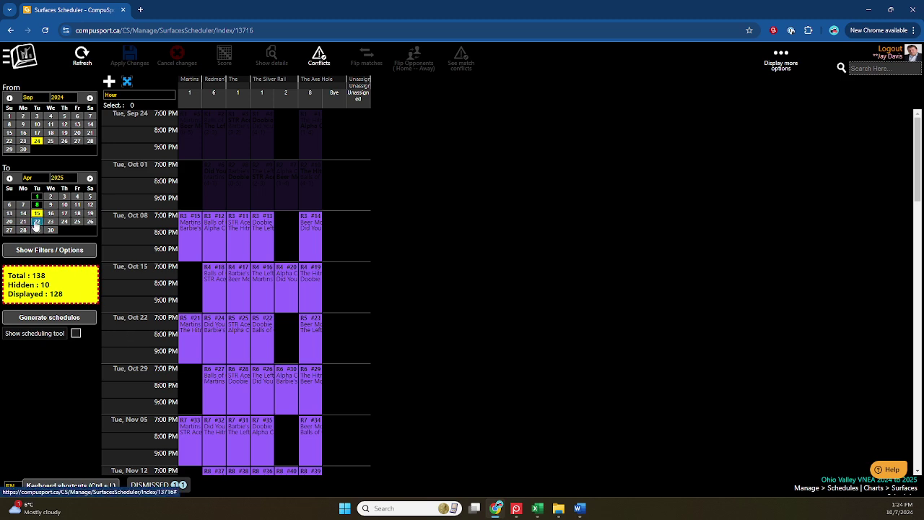
{"action": "scroll", "coordinate": [245, 185], "scroll_direction": "down", "scroll_amount": 5}
{"action": "scroll", "coordinate": [267, 211], "scroll_direction": "down", "scroll_amount": 5}
{"action": "scroll", "coordinate": [267, 210], "scroll_direction": "down", "scroll_amount": 6}
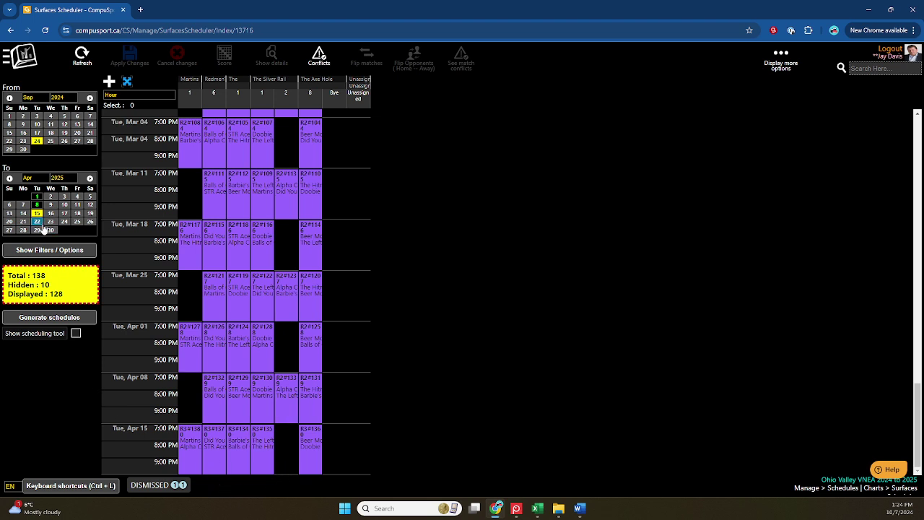
{"action": "left_click", "coordinate": [90, 178]}
{"action": "left_click", "coordinate": [37, 213]}
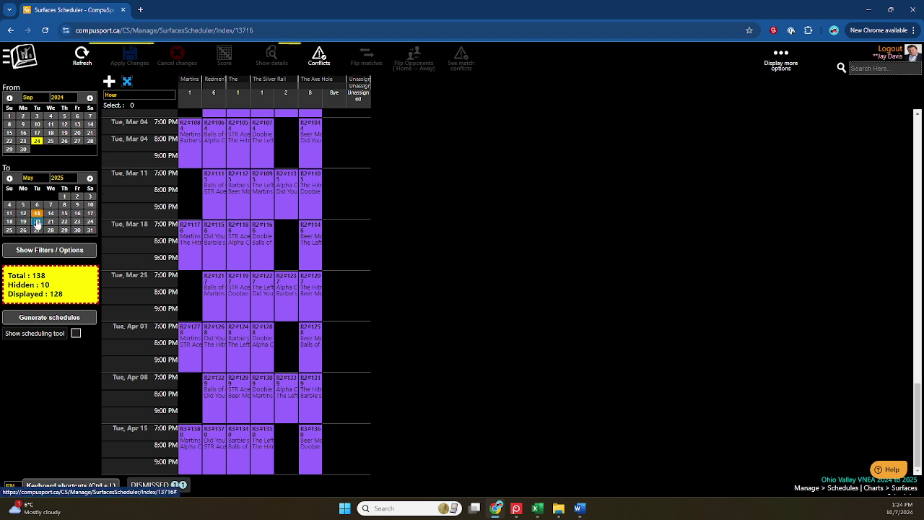
{"action": "scroll", "coordinate": [265, 284], "scroll_direction": "down", "scroll_amount": 3}
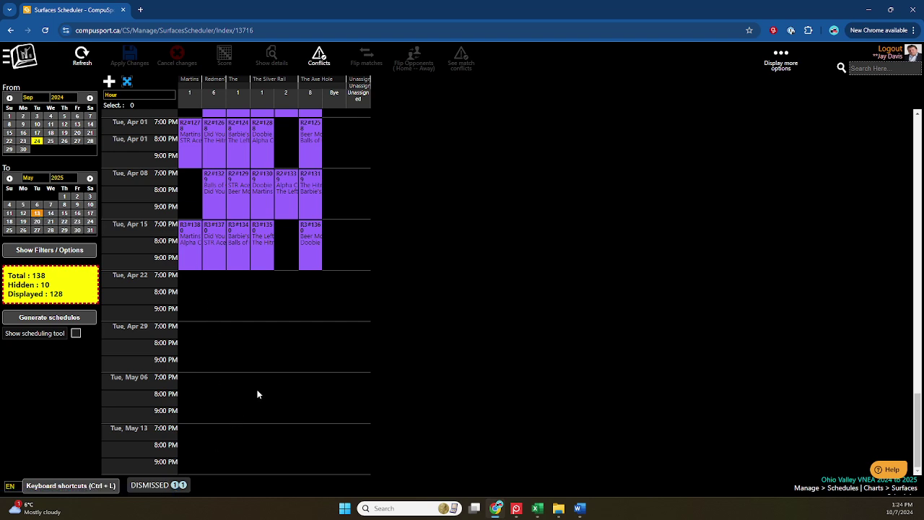
{"action": "scroll", "coordinate": [288, 368], "scroll_direction": "up", "scroll_amount": 1}
{"action": "scroll", "coordinate": [287, 368], "scroll_direction": "up", "scroll_amount": 5}
{"action": "scroll", "coordinate": [290, 367], "scroll_direction": "up", "scroll_amount": 5}
{"action": "scroll", "coordinate": [290, 367], "scroll_direction": "up", "scroll_amount": 5}
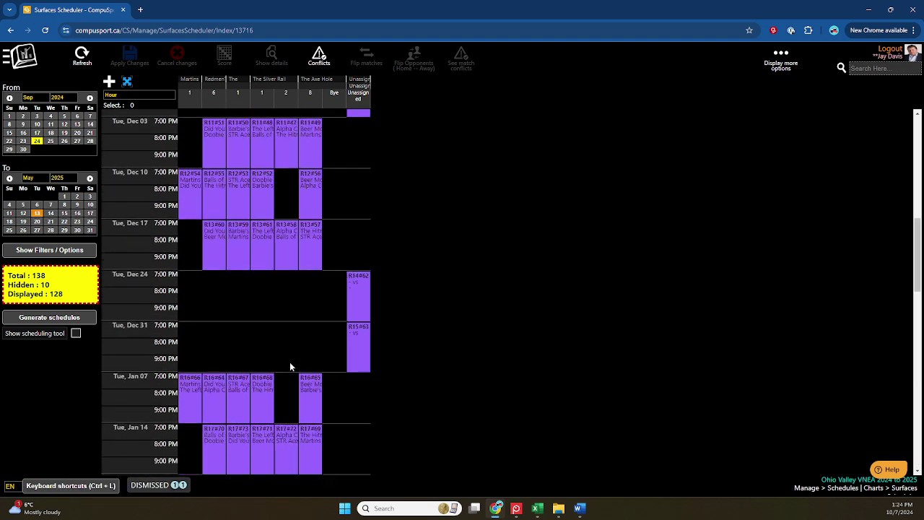
{"action": "scroll", "coordinate": [289, 367], "scroll_direction": "up", "scroll_amount": 5}
{"action": "scroll", "coordinate": [290, 367], "scroll_direction": "up", "scroll_amount": 2}
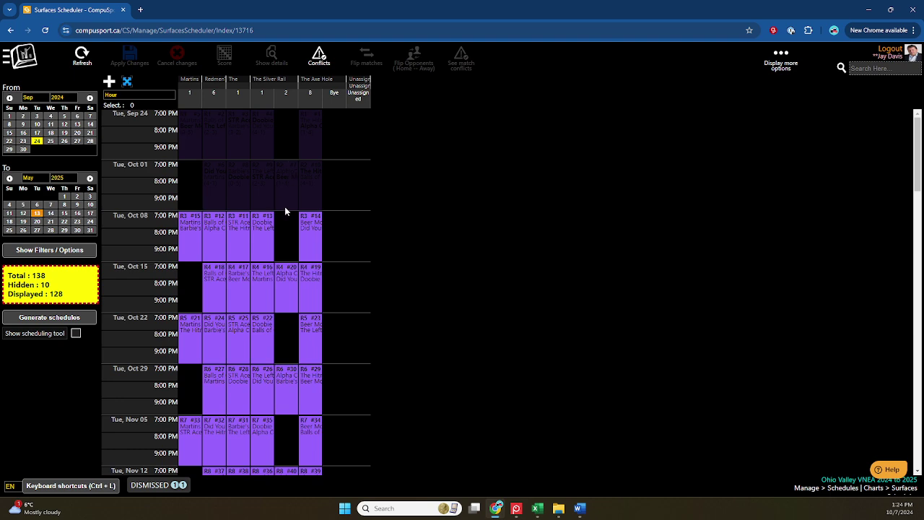
{"action": "scroll", "coordinate": [284, 207], "scroll_direction": "down", "scroll_amount": 3}
{"action": "scroll", "coordinate": [284, 208], "scroll_direction": "down", "scroll_amount": 3}
{"action": "scroll", "coordinate": [286, 208], "scroll_direction": "up", "scroll_amount": 5}
{"action": "scroll", "coordinate": [324, 341], "scroll_direction": "down", "scroll_amount": 5}
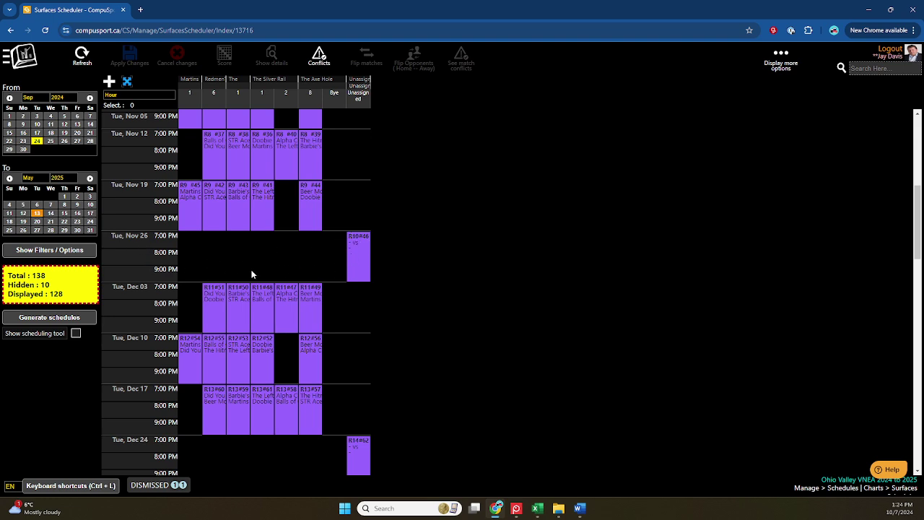
{"action": "scroll", "coordinate": [267, 303], "scroll_direction": "down", "scroll_amount": 4}
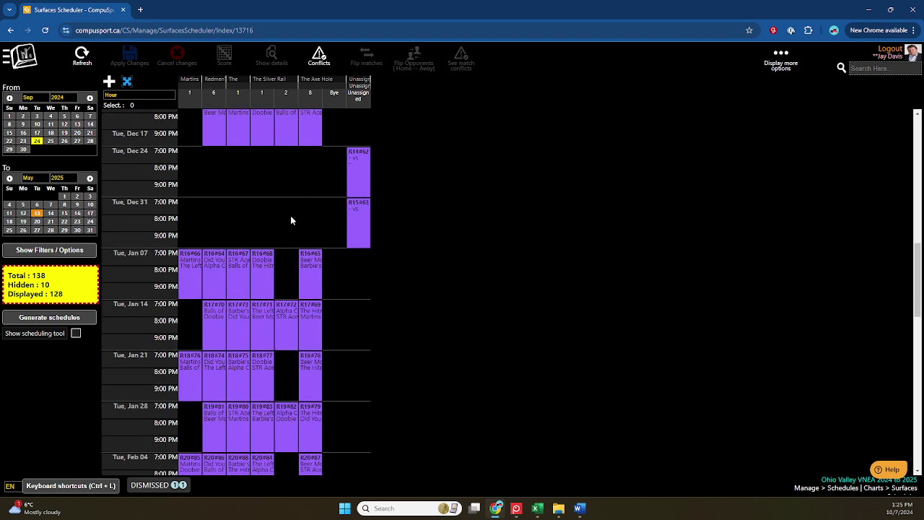
{"action": "scroll", "coordinate": [287, 238], "scroll_direction": "down", "scroll_amount": 3}
{"action": "scroll", "coordinate": [286, 275], "scroll_direction": "down", "scroll_amount": 4}
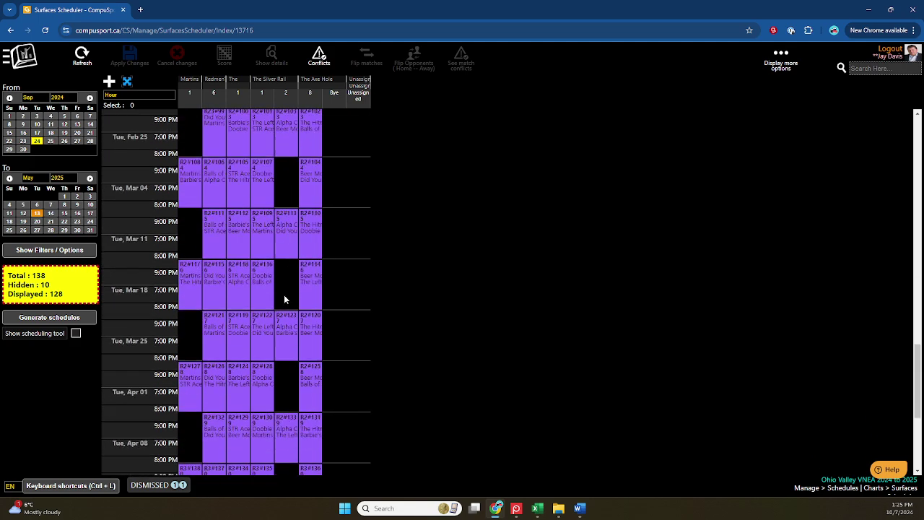
{"action": "scroll", "coordinate": [286, 303], "scroll_direction": "down", "scroll_amount": 3}
{"action": "scroll", "coordinate": [286, 308], "scroll_direction": "up", "scroll_amount": 6}
{"action": "scroll", "coordinate": [343, 159], "scroll_direction": "up", "scroll_amount": 4}
{"action": "scroll", "coordinate": [347, 266], "scroll_direction": "up", "scroll_amount": 1}
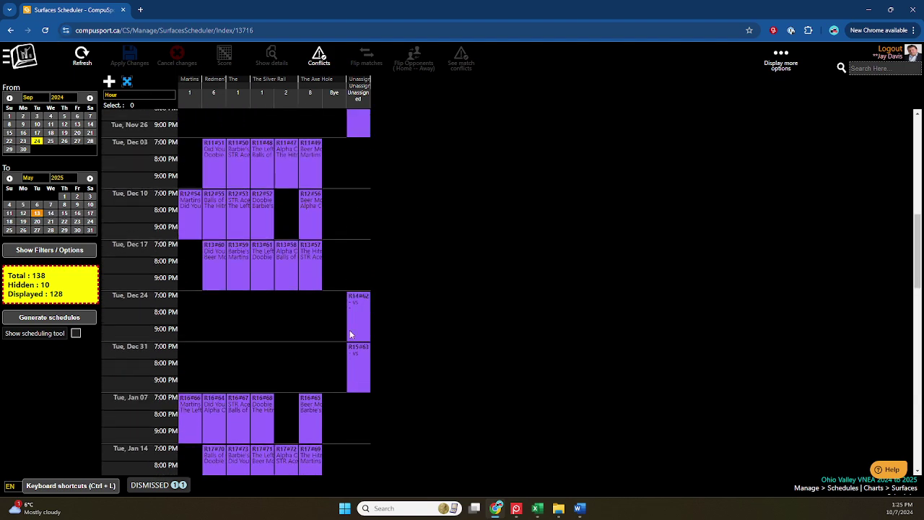
{"action": "scroll", "coordinate": [267, 318], "scroll_direction": "up", "scroll_amount": 3}
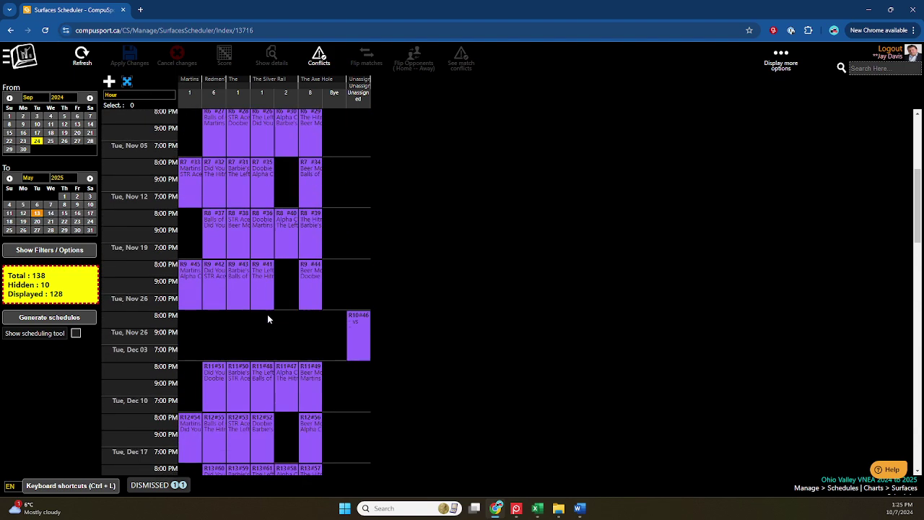
{"action": "scroll", "coordinate": [267, 319], "scroll_direction": "up", "scroll_amount": 3}
{"action": "scroll", "coordinate": [269, 319], "scroll_direction": "up", "scroll_amount": 3}
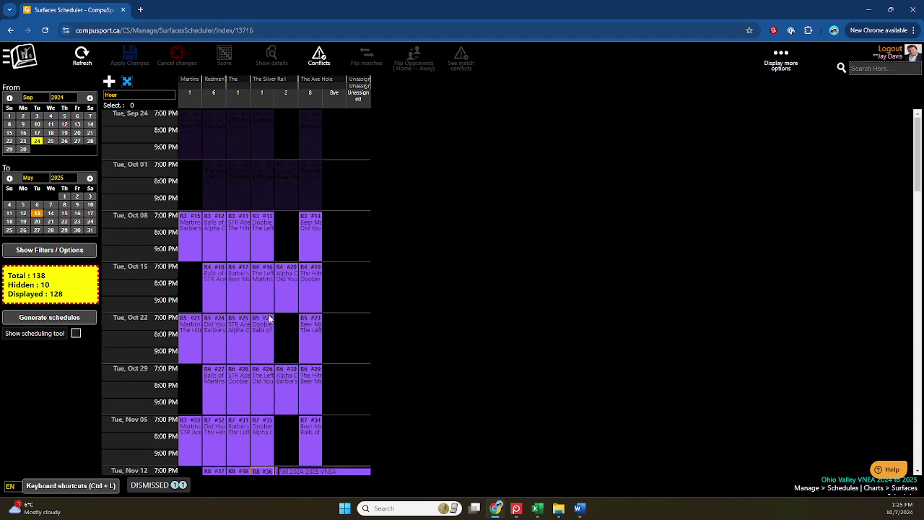
{"action": "scroll", "coordinate": [269, 318], "scroll_direction": "down", "scroll_amount": 2}
{"action": "scroll", "coordinate": [268, 319], "scroll_direction": "down", "scroll_amount": 5}
{"action": "scroll", "coordinate": [269, 318], "scroll_direction": "down", "scroll_amount": 3}
{"action": "scroll", "coordinate": [268, 319], "scroll_direction": "down", "scroll_amount": 5}
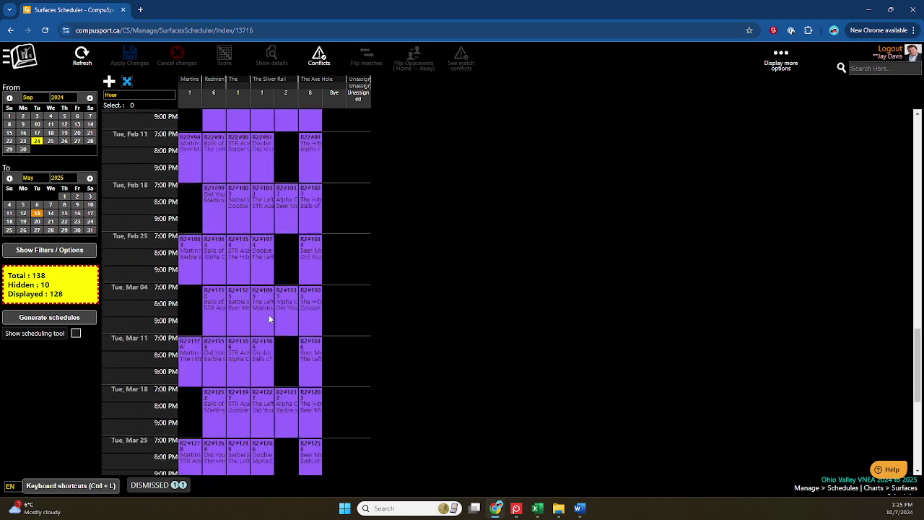
{"action": "scroll", "coordinate": [269, 318], "scroll_direction": "down", "scroll_amount": 5}
{"action": "scroll", "coordinate": [268, 318], "scroll_direction": "up", "scroll_amount": 3}
{"action": "scroll", "coordinate": [271, 319], "scroll_direction": "up", "scroll_amount": 5}
{"action": "scroll", "coordinate": [282, 288], "scroll_direction": "up", "scroll_amount": 4}
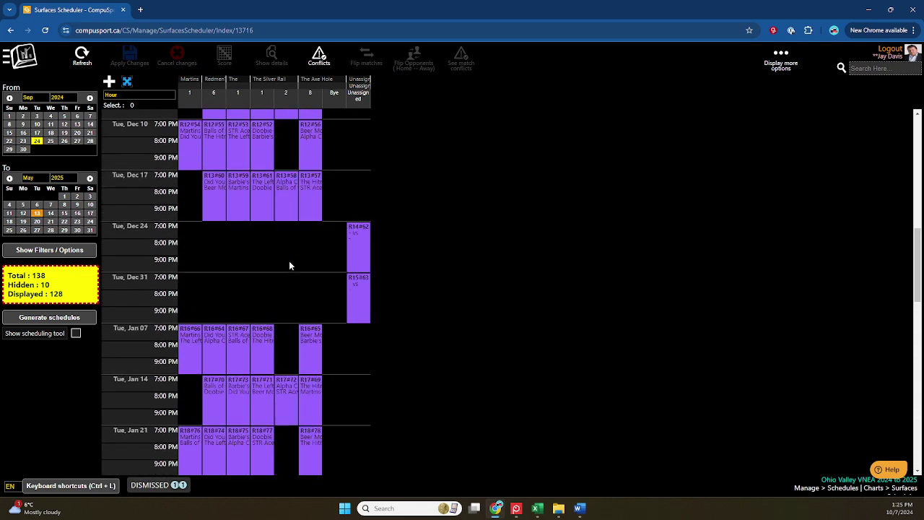
{"action": "scroll", "coordinate": [318, 353], "scroll_direction": "down", "scroll_amount": 3}
{"action": "scroll", "coordinate": [346, 336], "scroll_direction": "down", "scroll_amount": 3}
{"action": "scroll", "coordinate": [344, 361], "scroll_direction": "down", "scroll_amount": 5}
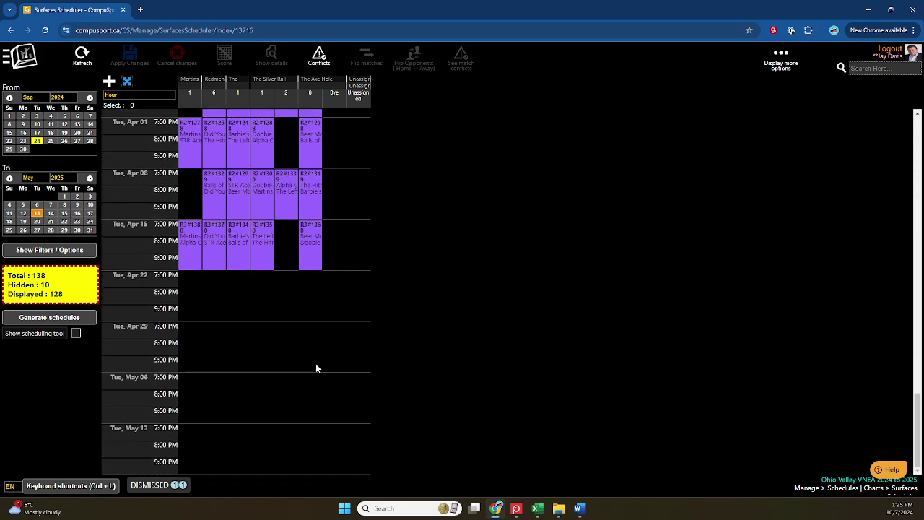
{"action": "scroll", "coordinate": [275, 347], "scroll_direction": "up", "scroll_amount": 3}
{"action": "scroll", "coordinate": [276, 343], "scroll_direction": "up", "scroll_amount": 3}
{"action": "scroll", "coordinate": [273, 338], "scroll_direction": "up", "scroll_amount": 3}
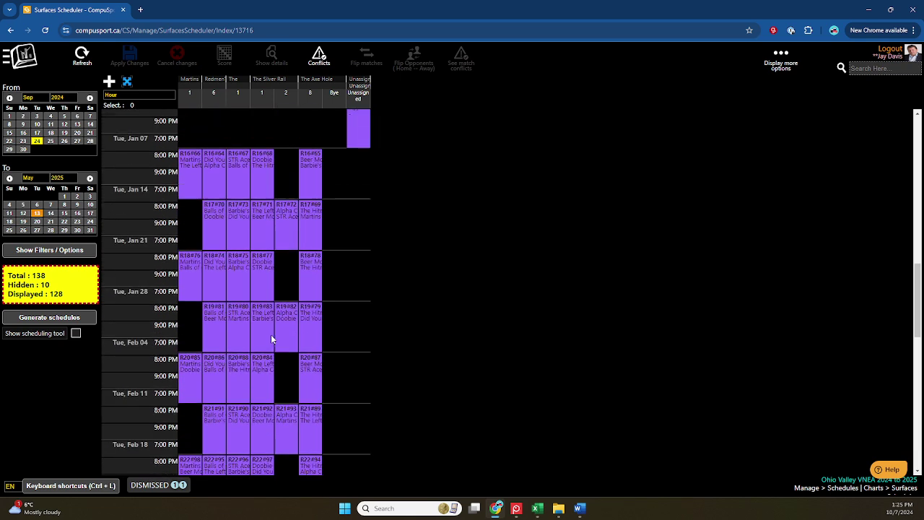
{"action": "scroll", "coordinate": [238, 325], "scroll_direction": "up", "scroll_amount": 2}
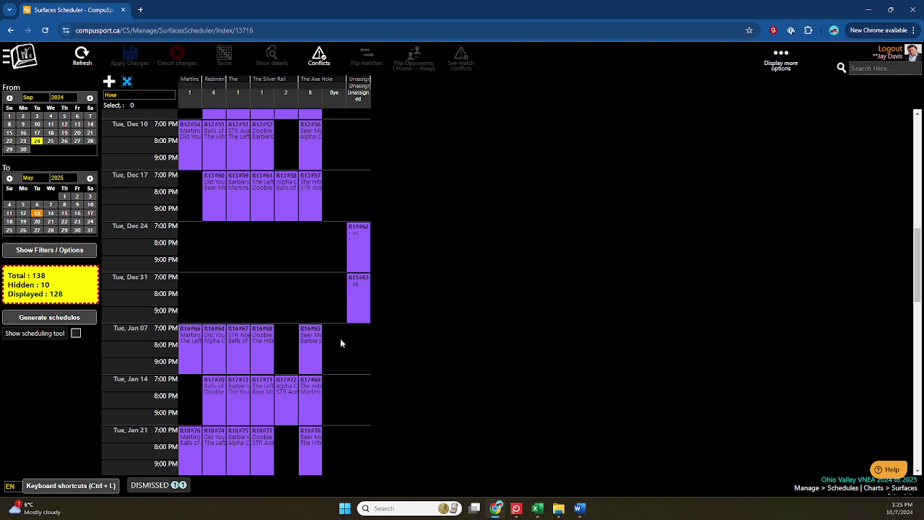
Marquee-select the thirty matches from Jan 07 through the Feb 11 week
{"action": "left_click_drag", "start_coordinate": [187, 352], "coordinate": [275, 342]}
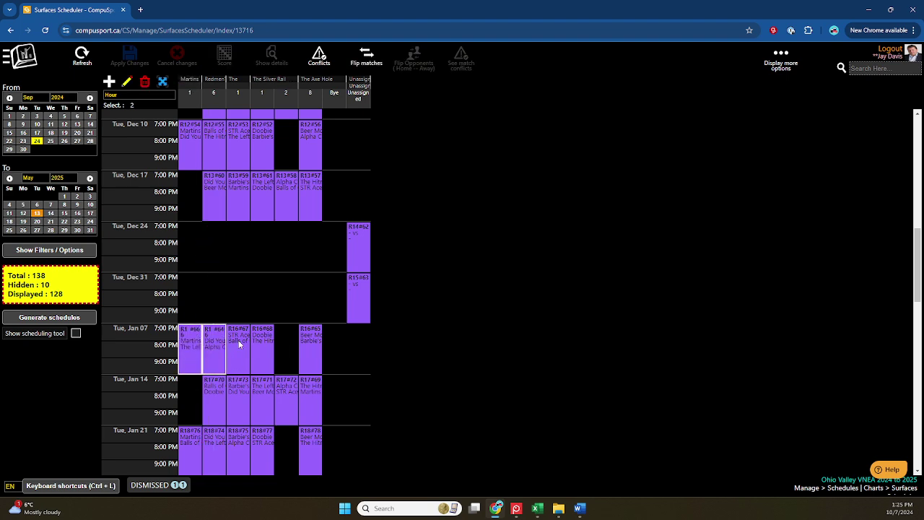
{"action": "left_click", "coordinate": [354, 343]}
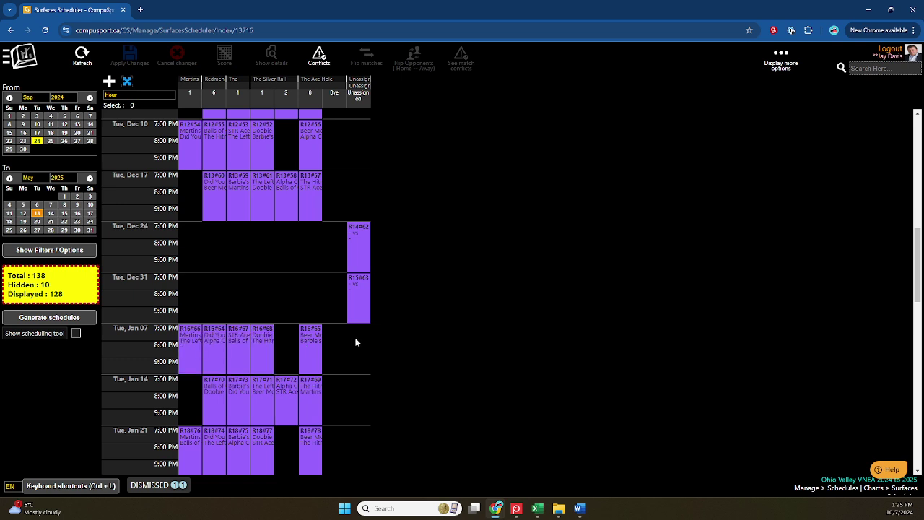
{"action": "scroll", "coordinate": [323, 345], "scroll_direction": "down", "scroll_amount": 1}
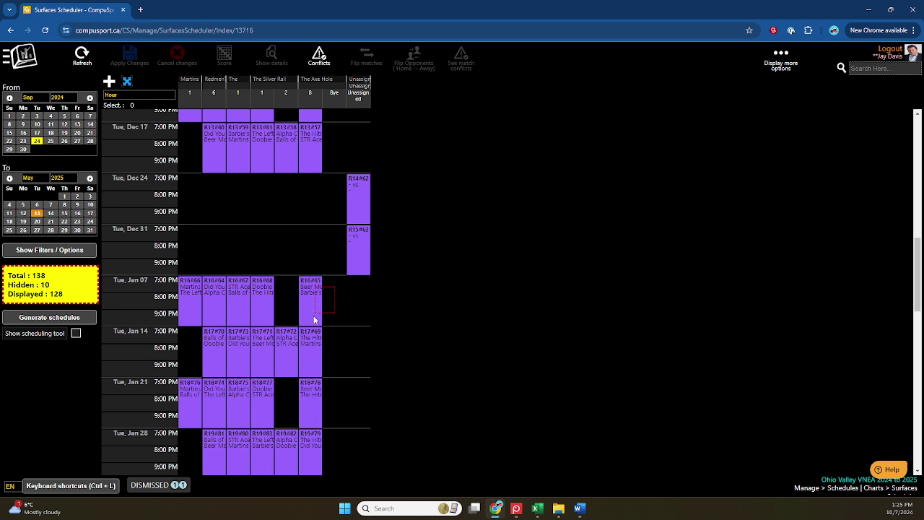
{"action": "mouse_move", "coordinate": [313, 315]}
{"action": "left_mouse_down"}
{"action": "mouse_move", "coordinate": [261, 379]}
{"action": "mouse_move", "coordinate": [193, 419]}
{"action": "mouse_move", "coordinate": [187, 456]}
{"action": "left_mouse_up"}
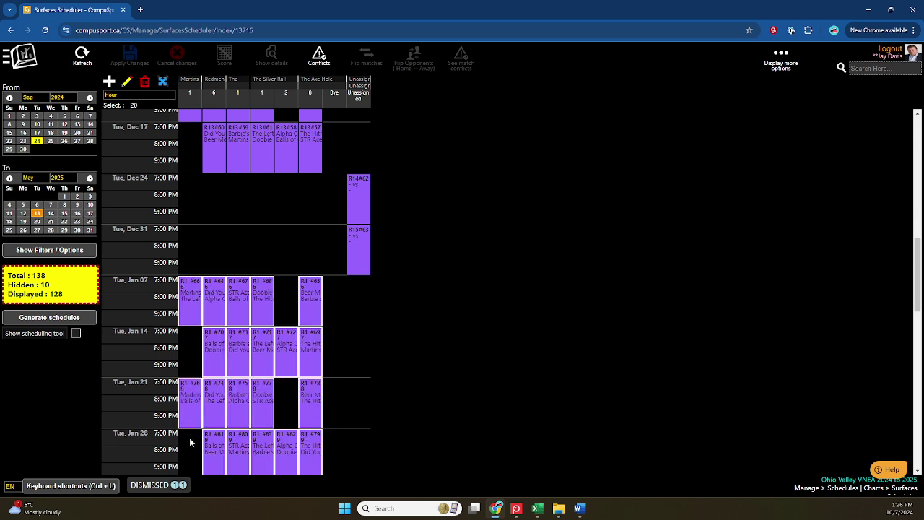
{"action": "scroll", "coordinate": [236, 238], "scroll_direction": "down", "scroll_amount": 3}
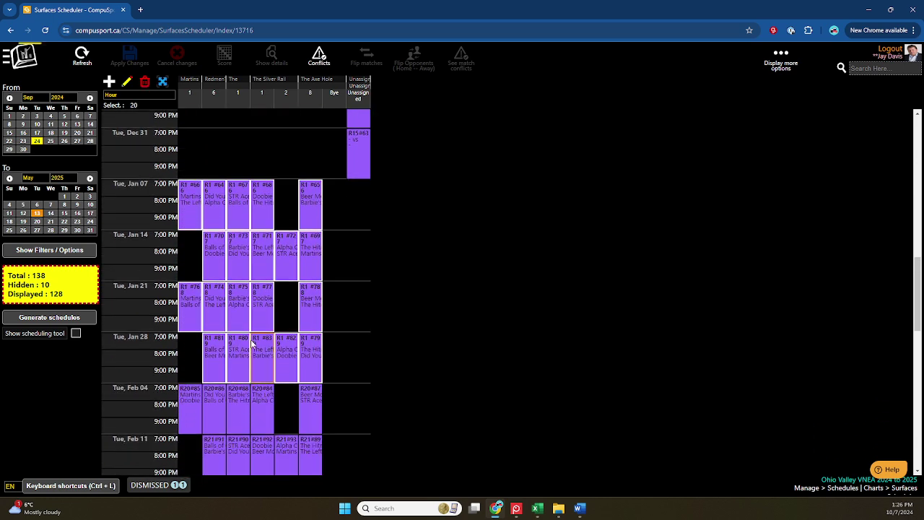
{"action": "left_click", "coordinate": [340, 193]}
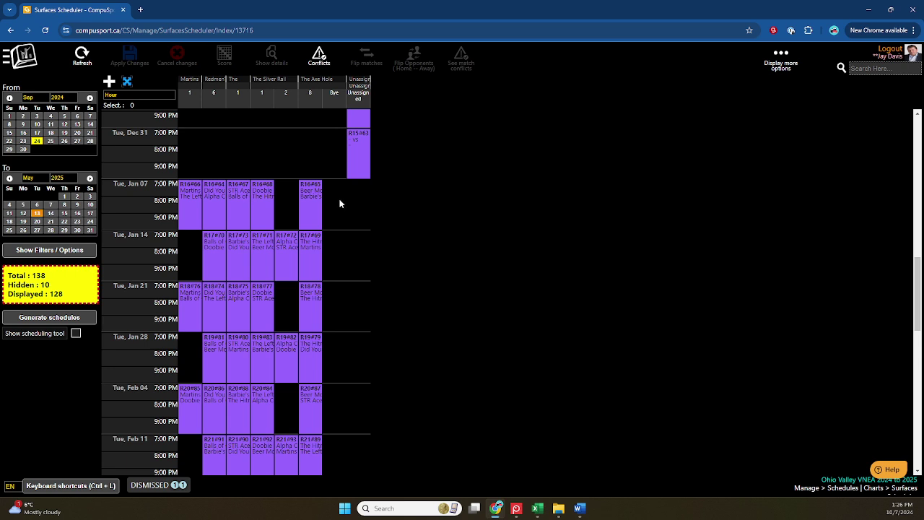
{"action": "left_click_drag", "start_coordinate": [325, 220], "coordinate": [191, 390]}
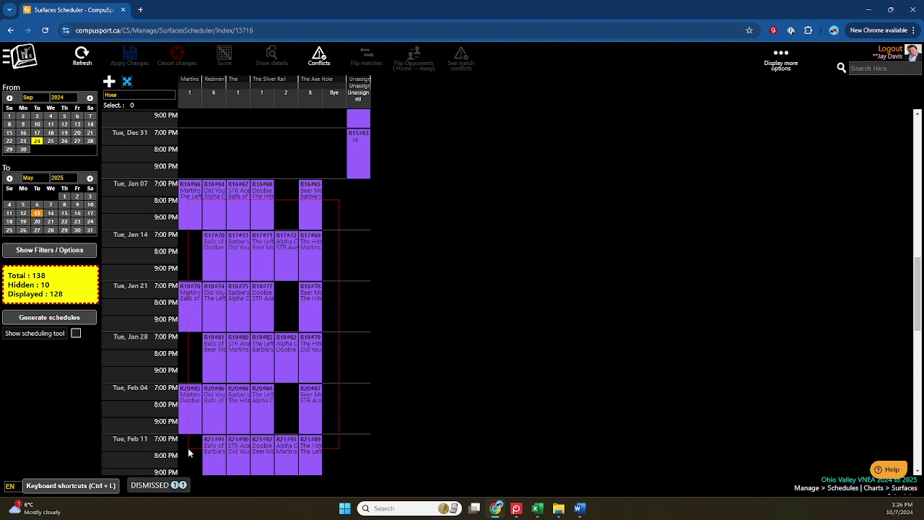
{"action": "left_click_drag", "start_coordinate": [192, 390], "coordinate": [191, 453]}
{"action": "scroll", "coordinate": [239, 357], "scroll_direction": "down", "scroll_amount": 2}
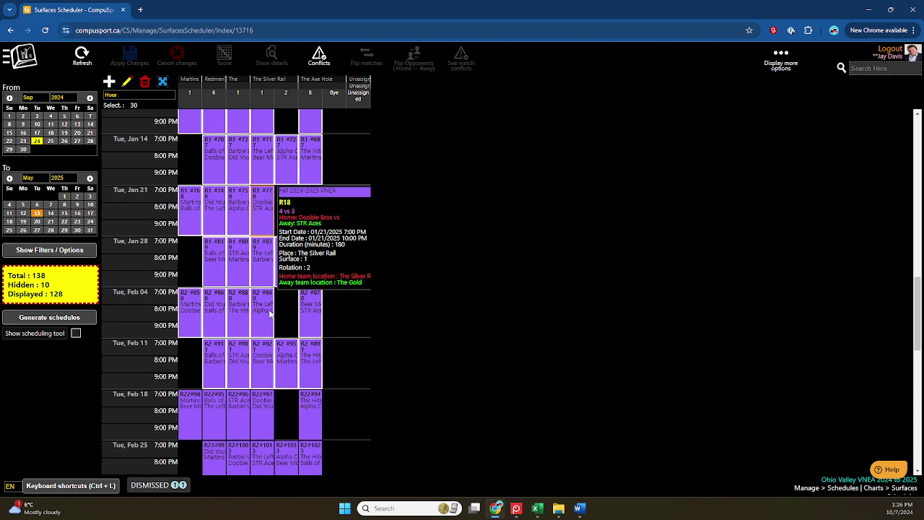
{"action": "scroll", "coordinate": [263, 318], "scroll_direction": "down", "scroll_amount": 3}
{"action": "scroll", "coordinate": [268, 309], "scroll_direction": "down", "scroll_amount": 2}
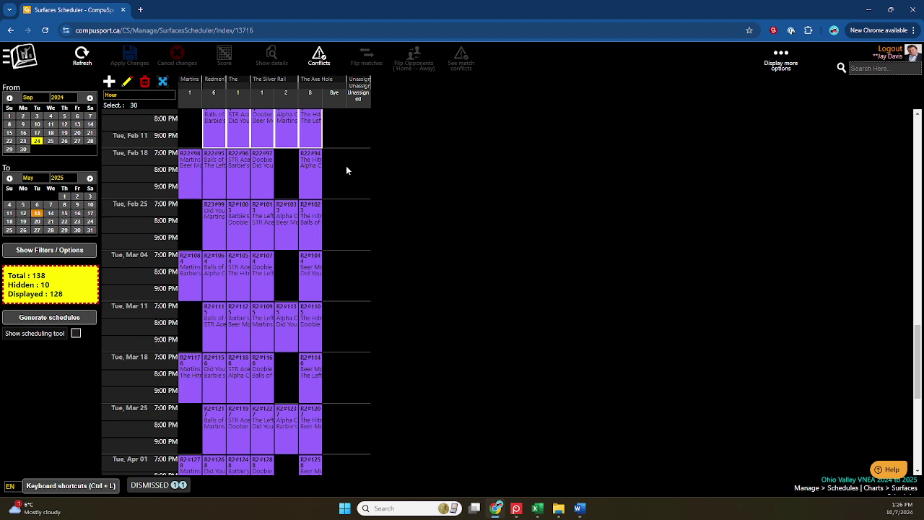
Add the February, March and April matches to the selection, totalling seventy-five
{"action": "mouse_move", "coordinate": [322, 205]}
{"action": "left_mouse_down"}
{"action": "mouse_move", "coordinate": [187, 402]}
{"action": "mouse_move", "coordinate": [188, 468]}
{"action": "left_mouse_up"}
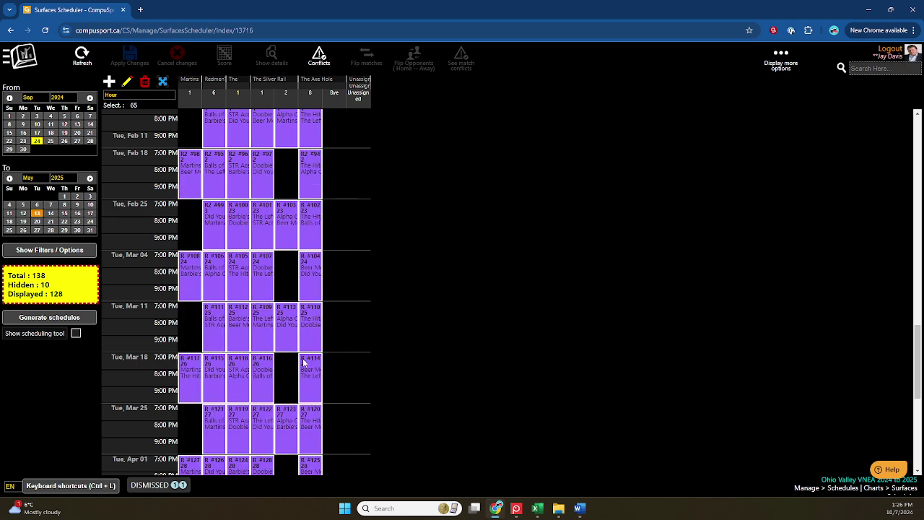
{"action": "scroll", "coordinate": [303, 362], "scroll_direction": "down", "scroll_amount": 2}
{"action": "scroll", "coordinate": [303, 358], "scroll_direction": "down", "scroll_amount": 2}
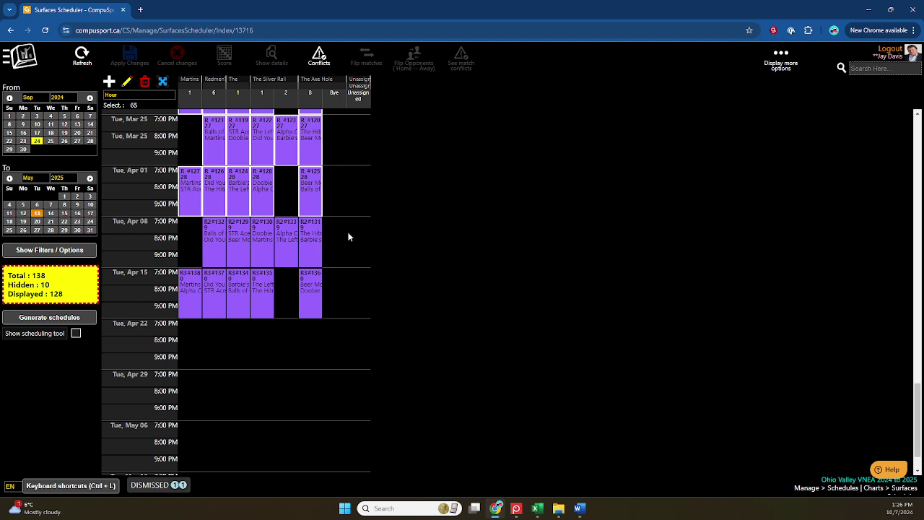
{"action": "mouse_move", "coordinate": [349, 231]}
{"action": "left_mouse_down"}
{"action": "mouse_move", "coordinate": [328, 285]}
{"action": "mouse_move", "coordinate": [190, 327]}
{"action": "left_mouse_up"}
{"action": "scroll", "coordinate": [190, 328], "scroll_direction": "up", "scroll_amount": 4}
{"action": "scroll", "coordinate": [192, 330], "scroll_direction": "up", "scroll_amount": 4}
{"action": "scroll", "coordinate": [192, 332], "scroll_direction": "up", "scroll_amount": 3}
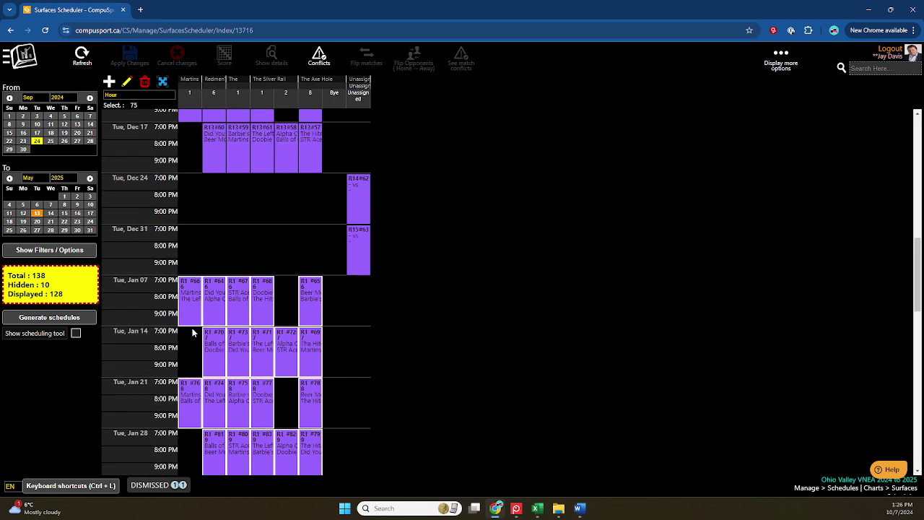
{"action": "scroll", "coordinate": [304, 343], "scroll_direction": "down", "scroll_amount": 2}
{"action": "scroll", "coordinate": [253, 332], "scroll_direction": "down", "scroll_amount": 7}
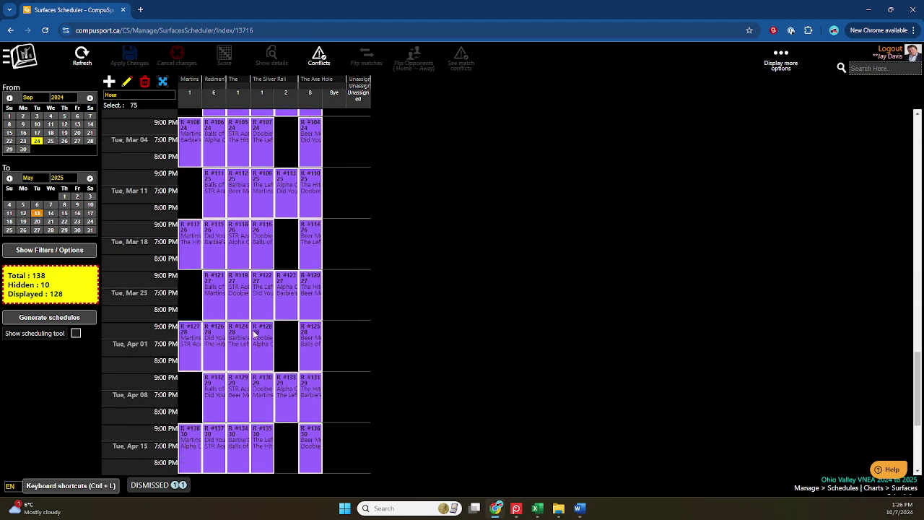
{"action": "scroll", "coordinate": [253, 332], "scroll_direction": "down", "scroll_amount": 2}
{"action": "scroll", "coordinate": [253, 333], "scroll_direction": "up", "scroll_amount": 8}
{"action": "scroll", "coordinate": [253, 332], "scroll_direction": "up", "scroll_amount": 5}
{"action": "scroll", "coordinate": [253, 331], "scroll_direction": "up", "scroll_amount": 2}
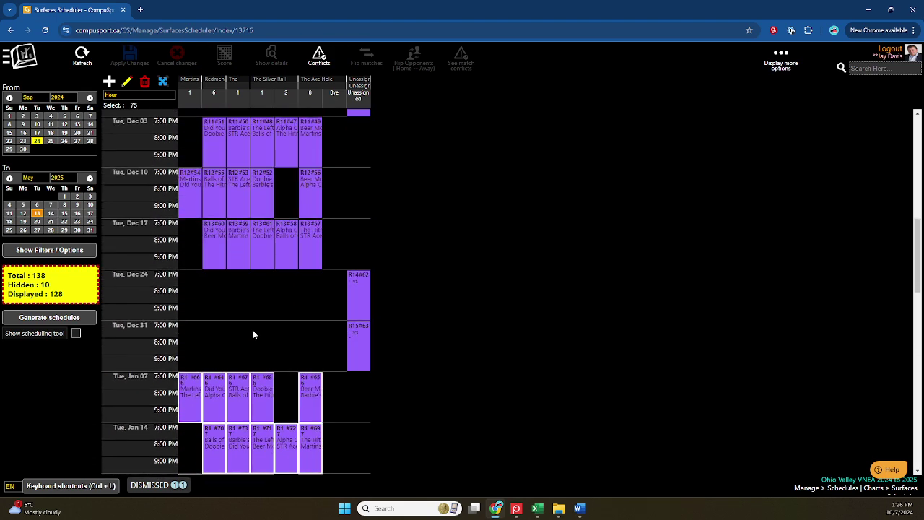
{"action": "scroll", "coordinate": [249, 289], "scroll_direction": "down", "scroll_amount": 3}
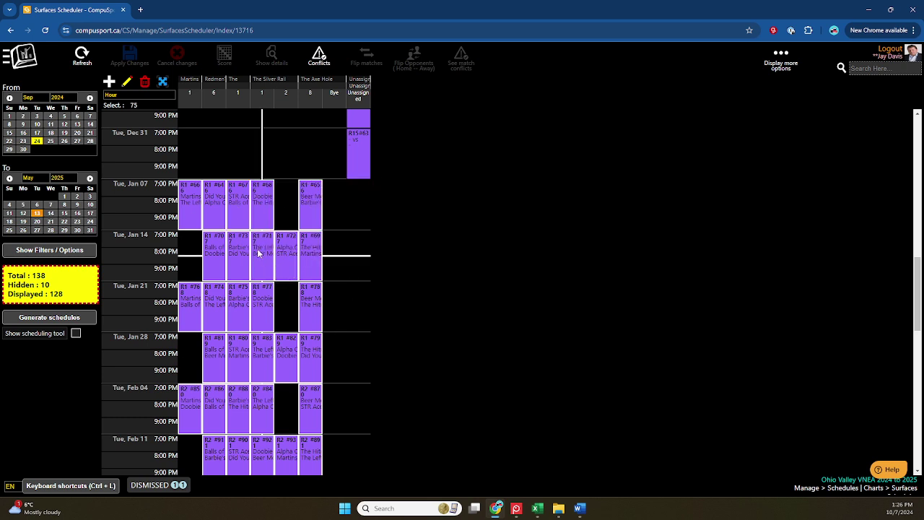
Drag the seventy-five selected matches from the Jan 07 row onto Jan 14
{"action": "left_click_drag", "start_coordinate": [257, 251], "coordinate": [252, 304]}
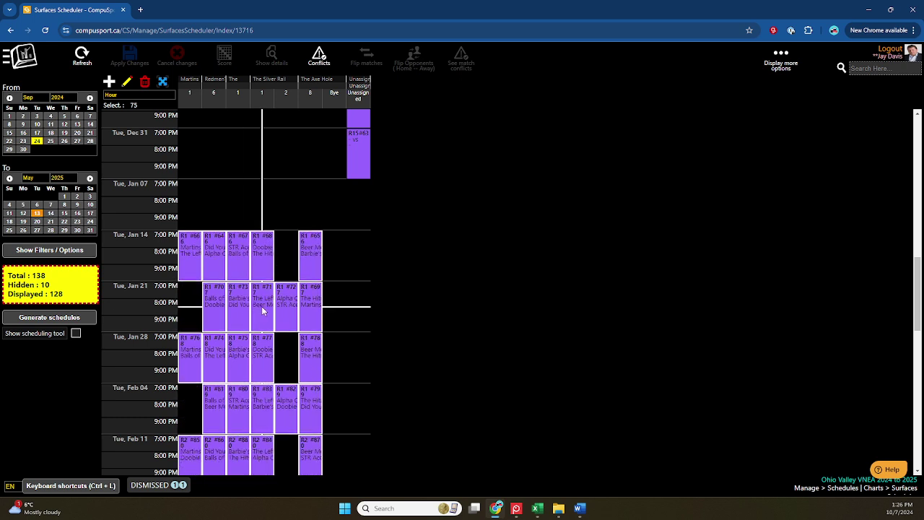
{"action": "left_click_drag", "start_coordinate": [263, 310], "coordinate": [273, 266]}
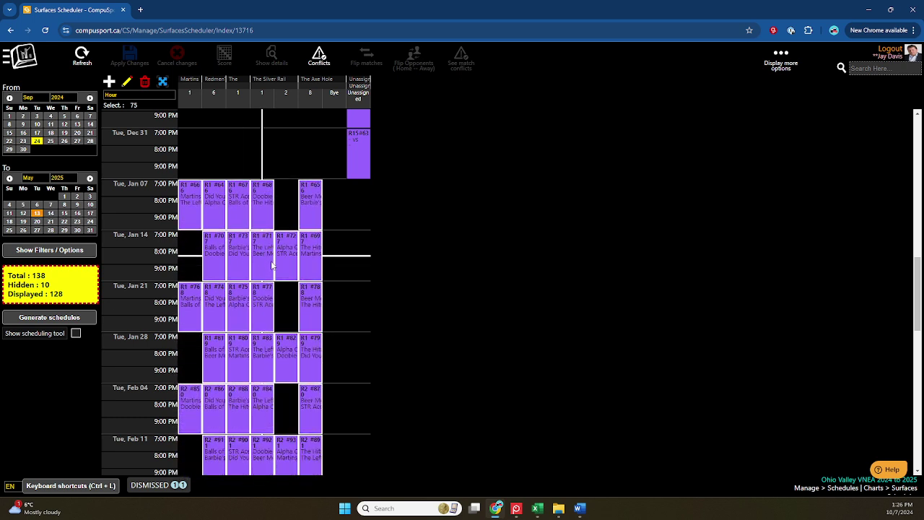
{"action": "left_click_drag", "start_coordinate": [273, 266], "coordinate": [271, 308]}
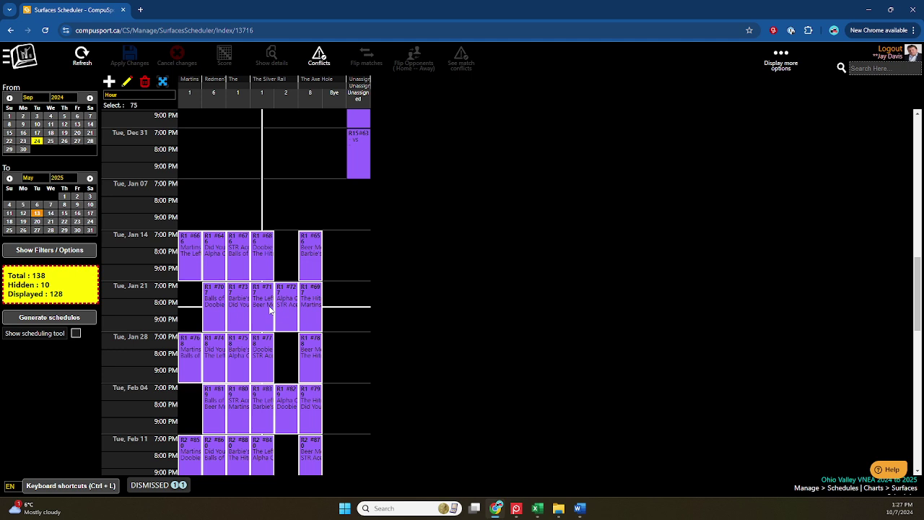
{"action": "mouse_move", "coordinate": [270, 309]}
{"action": "left_mouse_down"}
{"action": "mouse_move", "coordinate": [266, 273]}
{"action": "mouse_move", "coordinate": [265, 307]}
{"action": "left_mouse_up"}
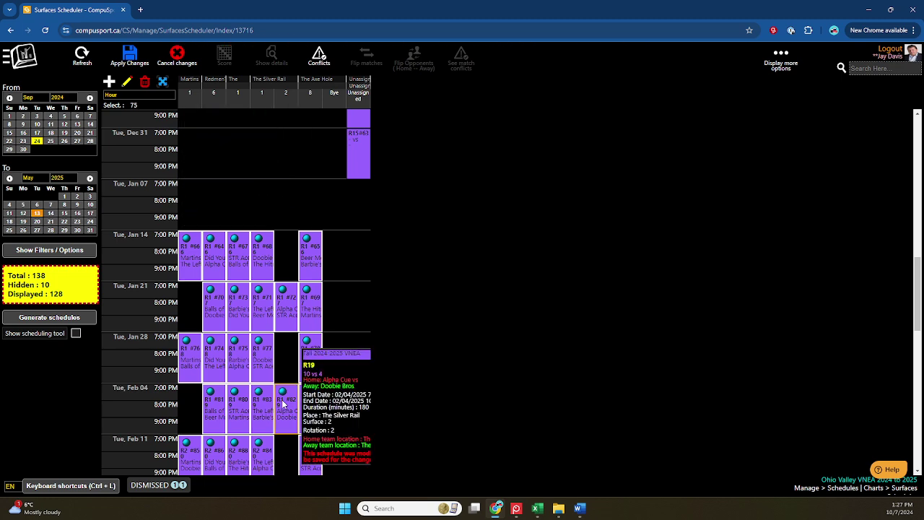
Apply the January shift and move the five Dec 17 matches to Jan 07
{"action": "left_click", "coordinate": [133, 65]}
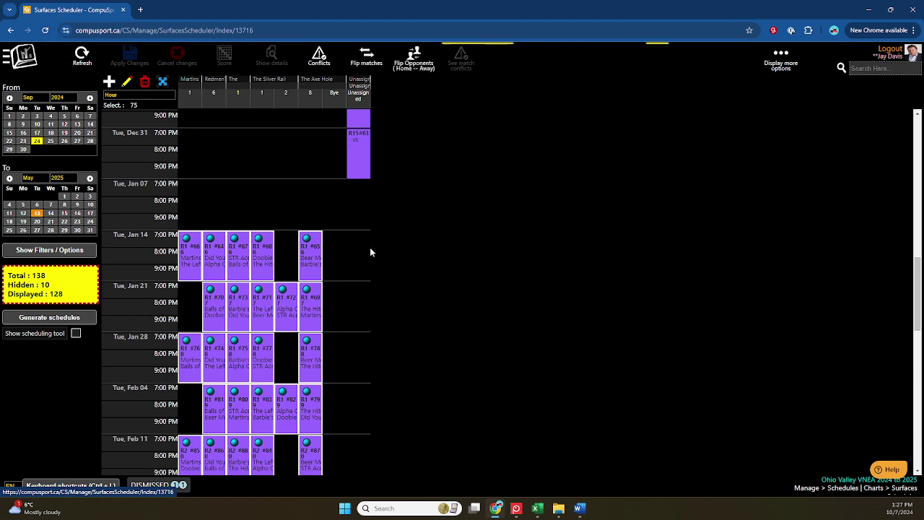
{"action": "scroll", "coordinate": [372, 176], "scroll_direction": "up", "scroll_amount": 2}
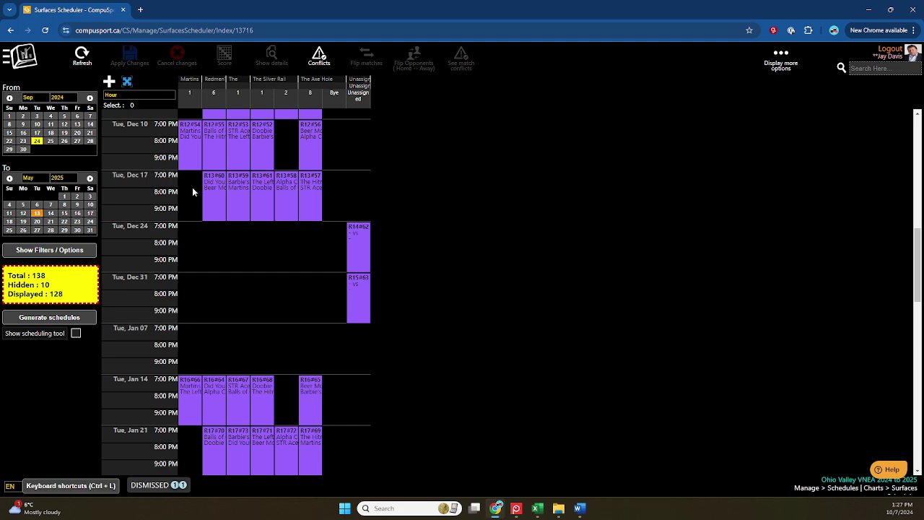
{"action": "left_click_drag", "start_coordinate": [190, 182], "coordinate": [268, 195]}
{"action": "mouse_move", "coordinate": [324, 215]}
{"action": "left_mouse_down"}
{"action": "mouse_move", "coordinate": [313, 200]}
{"action": "mouse_move", "coordinate": [312, 345]}
{"action": "left_mouse_up"}
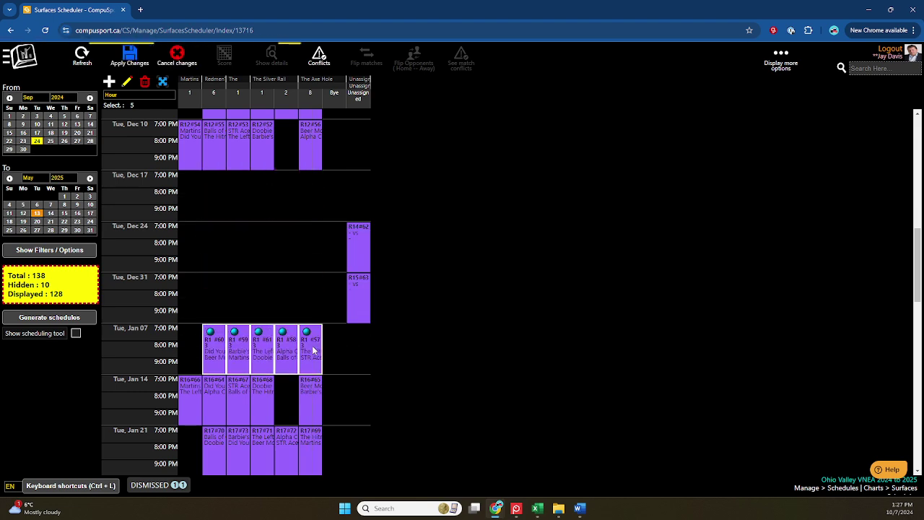
{"action": "scroll", "coordinate": [313, 351], "scroll_direction": "up", "scroll_amount": 3}
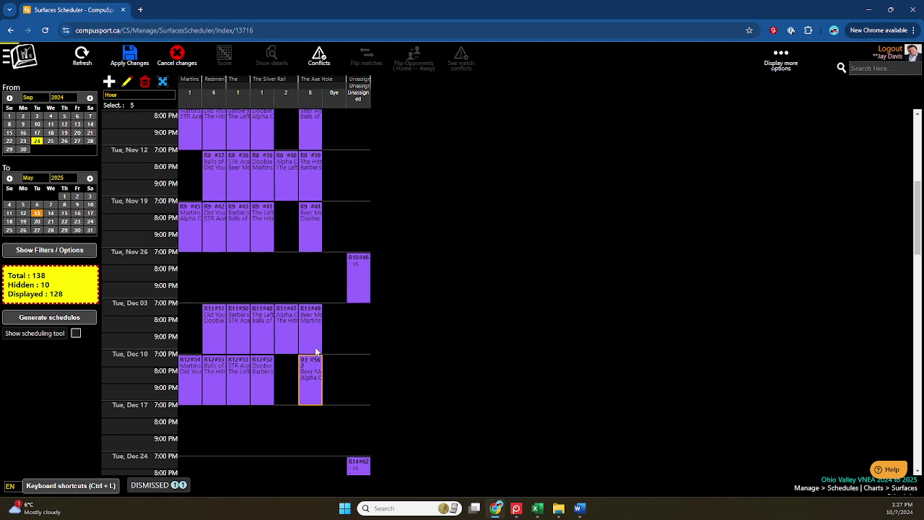
{"action": "left_click", "coordinate": [205, 314]}
{"action": "scroll", "coordinate": [199, 233], "scroll_direction": "down", "scroll_amount": 2}
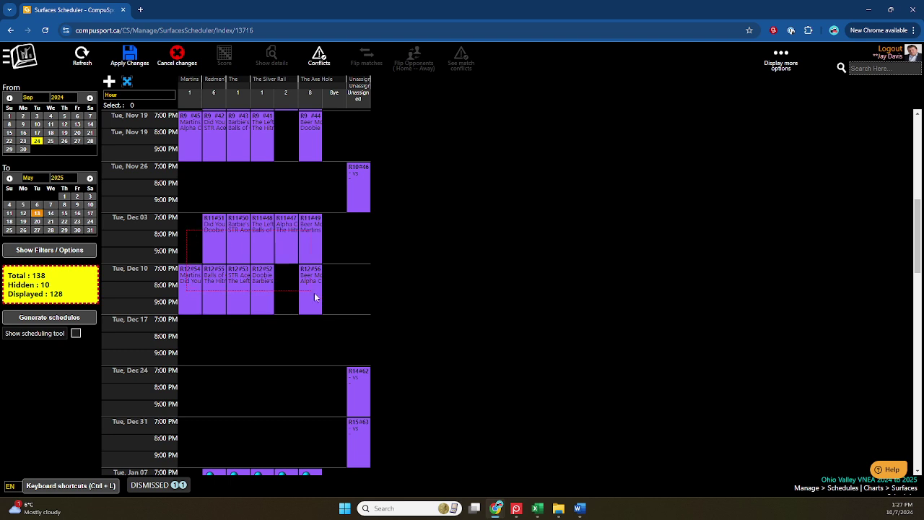
Move the ten Dec 03–10 matches down a week and the Nov 19 matches to Dec 03
{"action": "left_click_drag", "start_coordinate": [191, 234], "coordinate": [316, 300]}
{"action": "left_click_drag", "start_coordinate": [310, 245], "coordinate": [306, 291]}
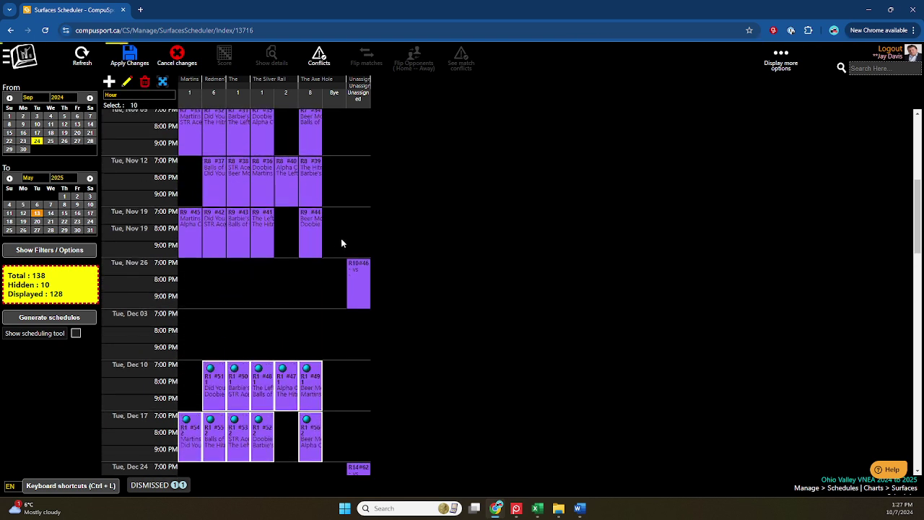
{"action": "left_click_drag", "start_coordinate": [342, 227], "coordinate": [250, 257]}
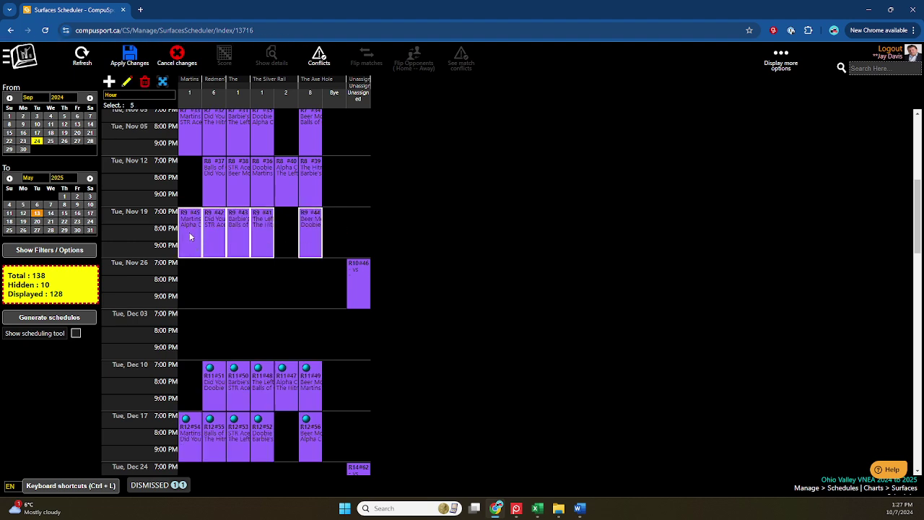
{"action": "left_click_drag", "start_coordinate": [189, 232], "coordinate": [167, 319]}
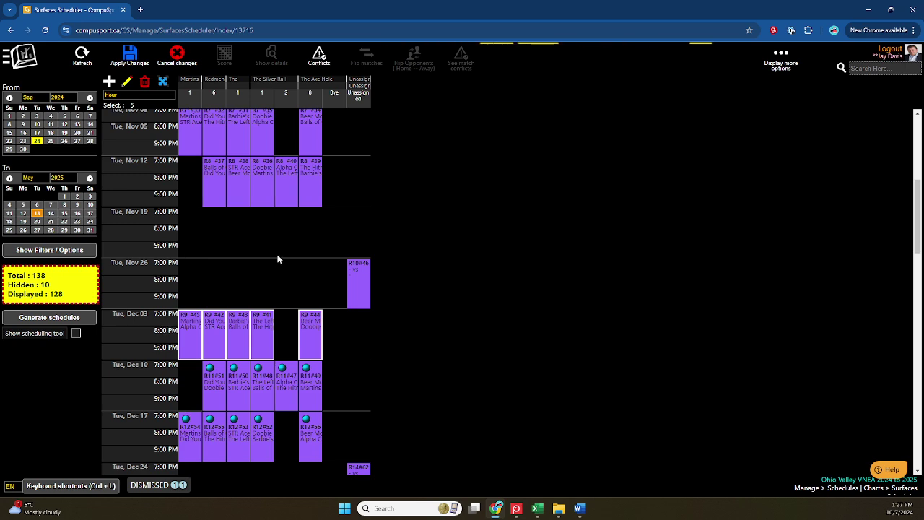
{"action": "left_click", "coordinate": [343, 285]}
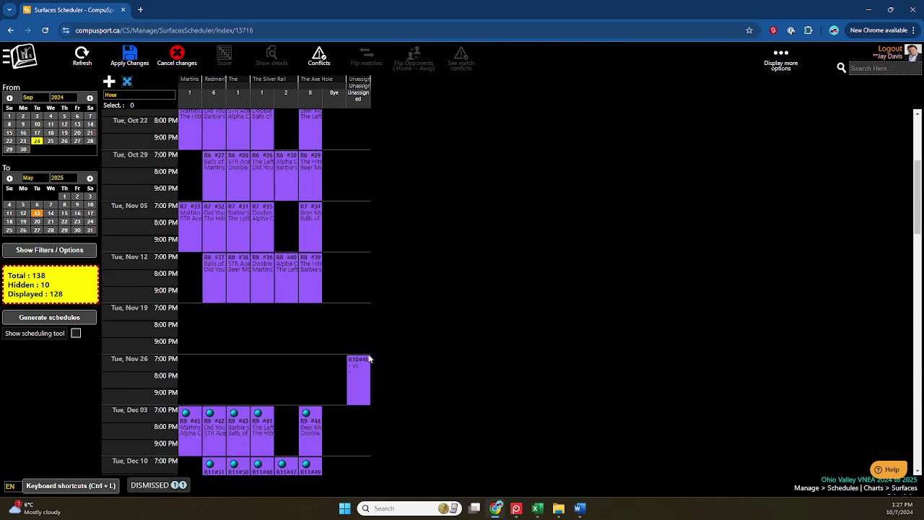
{"action": "scroll", "coordinate": [338, 294], "scroll_direction": "up", "scroll_amount": 3}
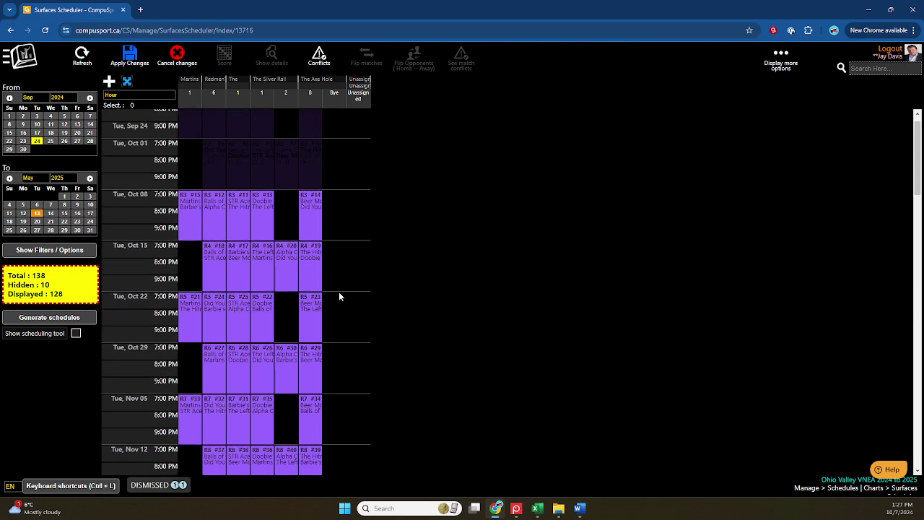
Shift the thirty Oct 08–Nov 12 matches down one week and apply all changes
{"action": "left_click_drag", "start_coordinate": [338, 218], "coordinate": [188, 470]}
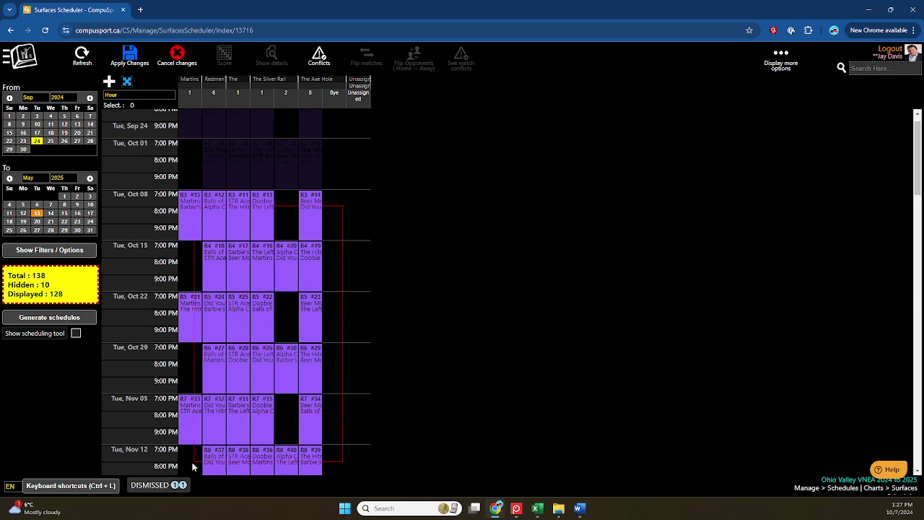
{"action": "scroll", "coordinate": [188, 470], "scroll_direction": "down", "scroll_amount": 2}
{"action": "scroll", "coordinate": [217, 361], "scroll_direction": "down", "scroll_amount": 2}
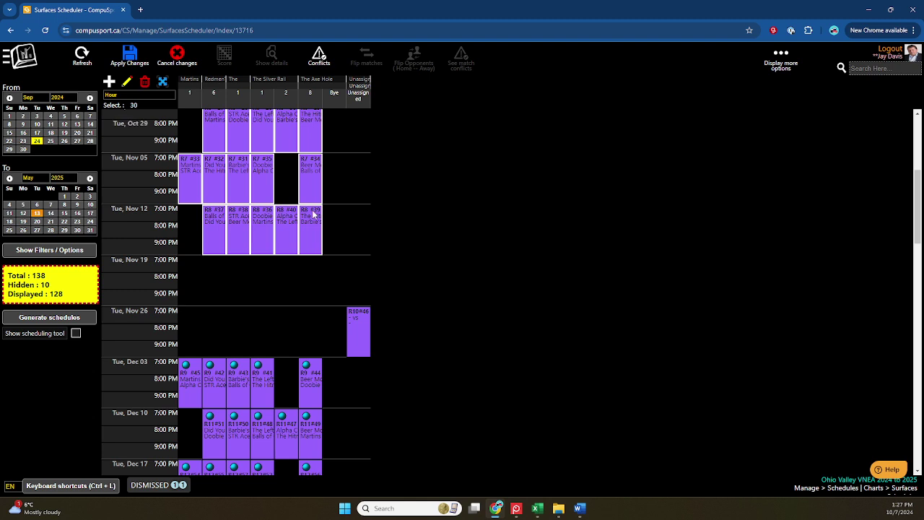
{"action": "left_click_drag", "start_coordinate": [309, 230], "coordinate": [311, 264]}
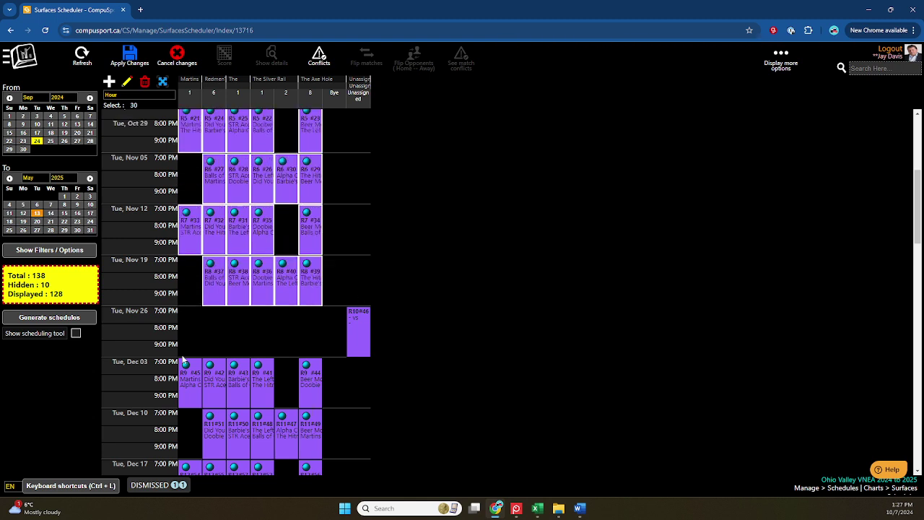
{"action": "scroll", "coordinate": [288, 328], "scroll_direction": "up", "scroll_amount": 2}
{"action": "scroll", "coordinate": [301, 332], "scroll_direction": "up", "scroll_amount": 2}
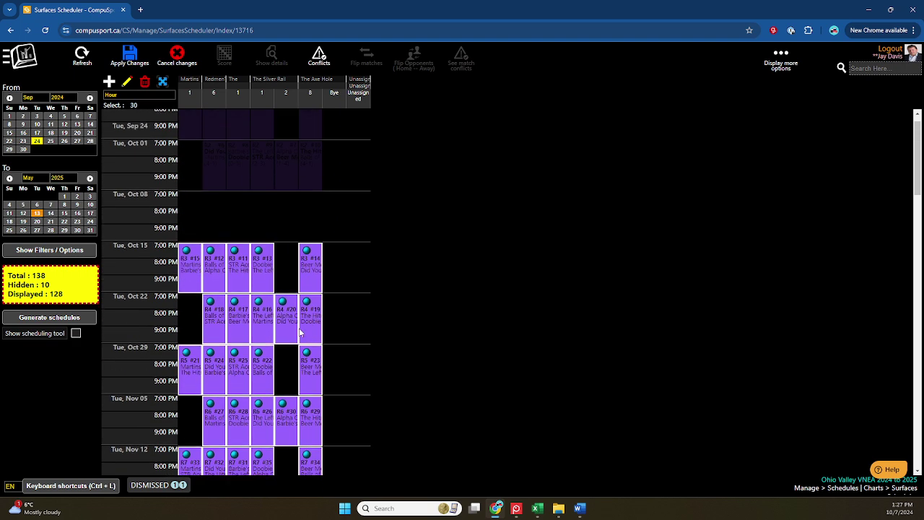
{"action": "scroll", "coordinate": [301, 332], "scroll_direction": "up", "scroll_amount": 1}
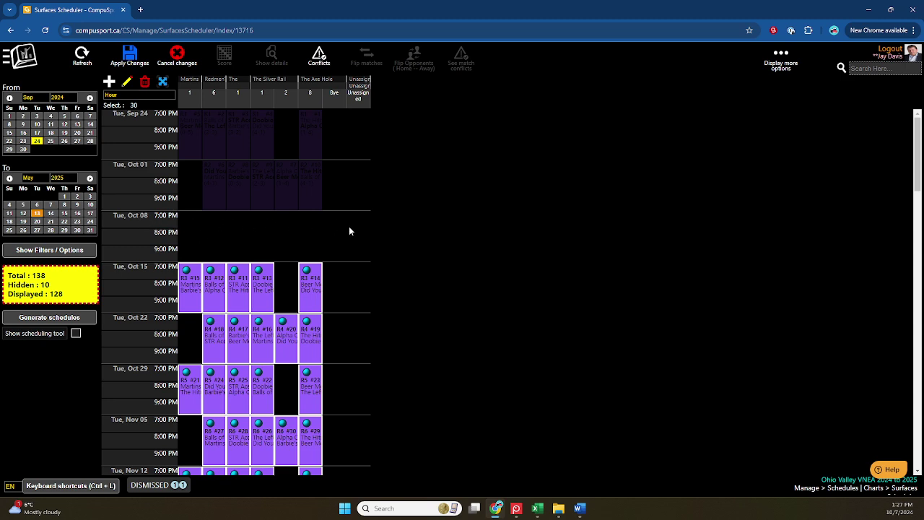
{"action": "scroll", "coordinate": [351, 246], "scroll_direction": "down", "scroll_amount": 2}
{"action": "scroll", "coordinate": [301, 311], "scroll_direction": "down", "scroll_amount": 4}
{"action": "scroll", "coordinate": [303, 313], "scroll_direction": "down", "scroll_amount": 2}
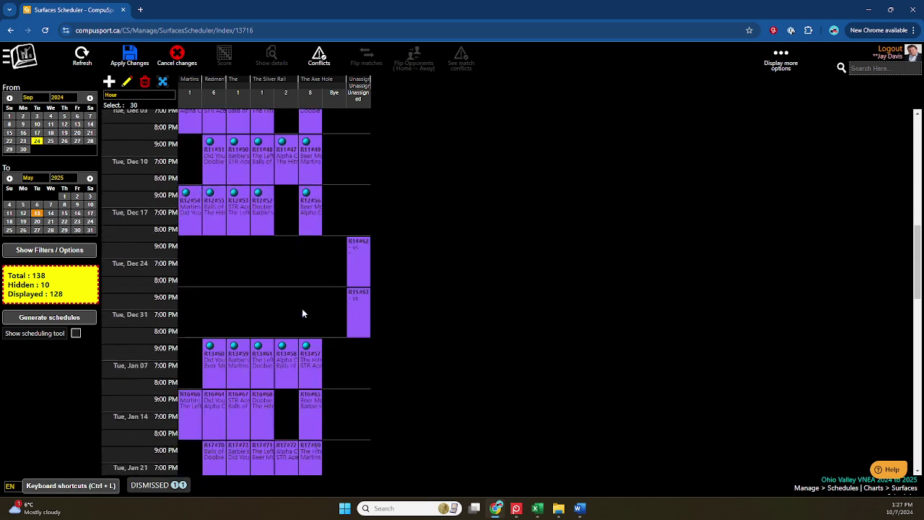
{"action": "scroll", "coordinate": [303, 313], "scroll_direction": "down", "scroll_amount": 3}
{"action": "scroll", "coordinate": [303, 314], "scroll_direction": "down", "scroll_amount": 4}
{"action": "scroll", "coordinate": [302, 313], "scroll_direction": "down", "scroll_amount": 3}
{"action": "scroll", "coordinate": [303, 314], "scroll_direction": "down", "scroll_amount": 3}
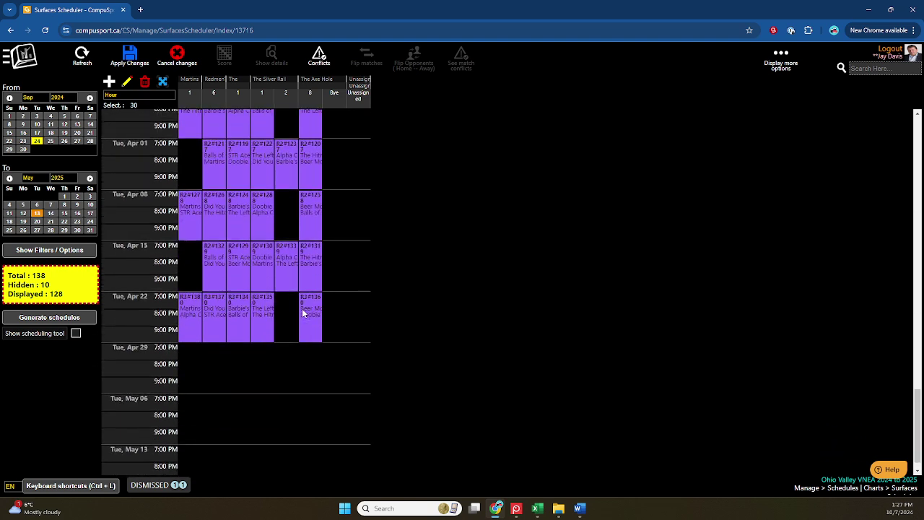
{"action": "left_click", "coordinate": [131, 63]}
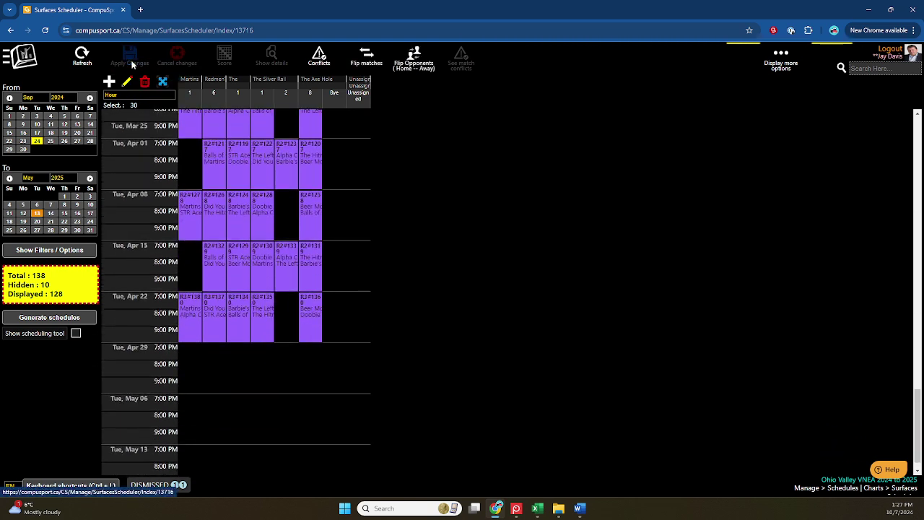